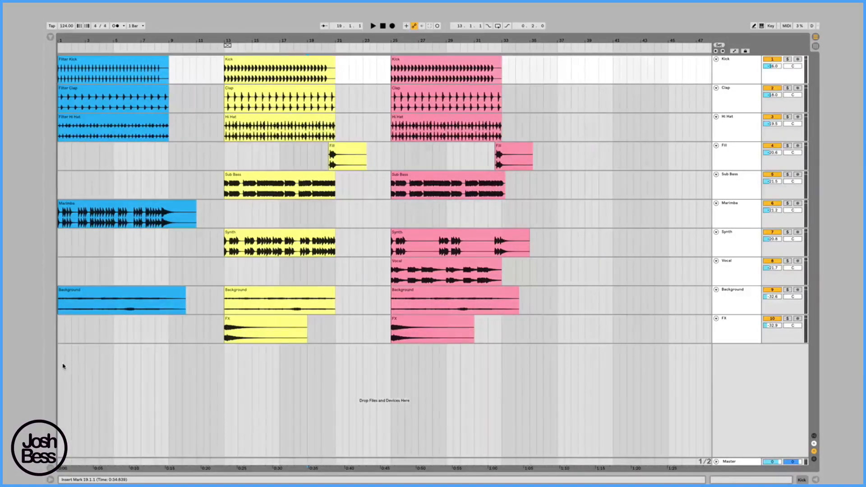
Step: Examine the intro's marimba and clap clips and the pink section's kick, clap and hi-hat clips in the arrangement
click(107, 212)
click(121, 97)
click(451, 118)
click(453, 72)
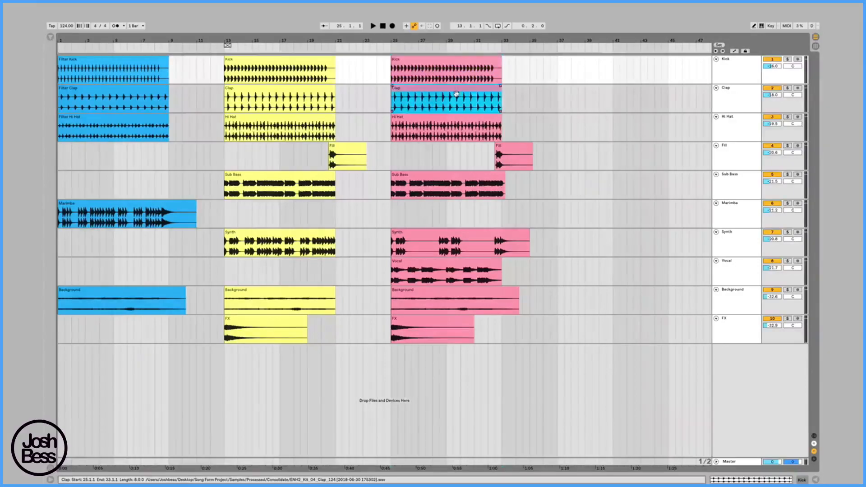
click(456, 94)
click(453, 121)
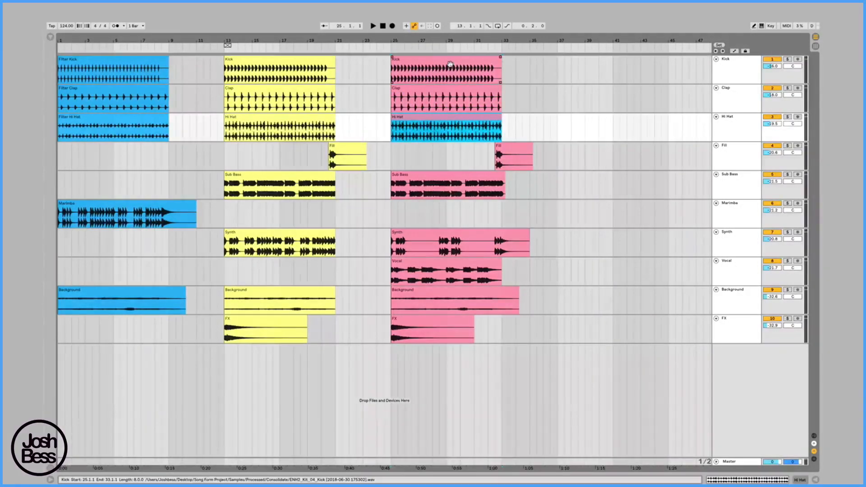
click(377, 88)
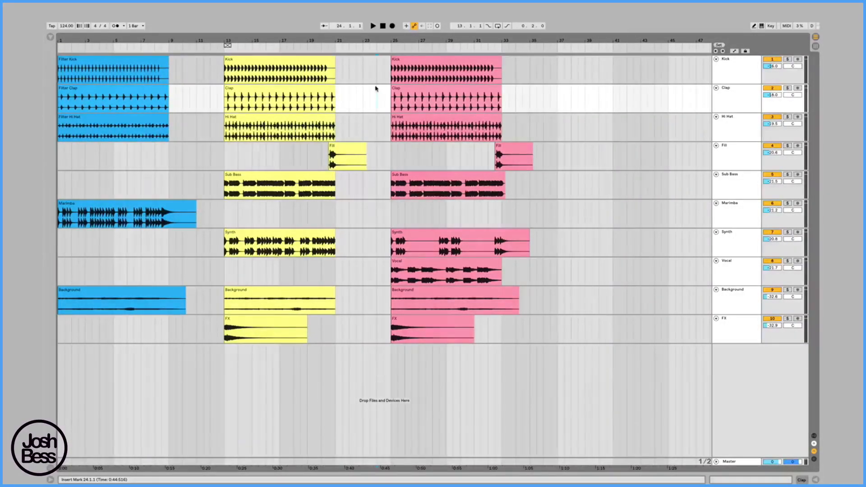
Step: Switch to the blank TextEdit document, enlarge its window and place it over the middle of the arrangement
key(super+Tab)
drag(421, 159, 313, 108)
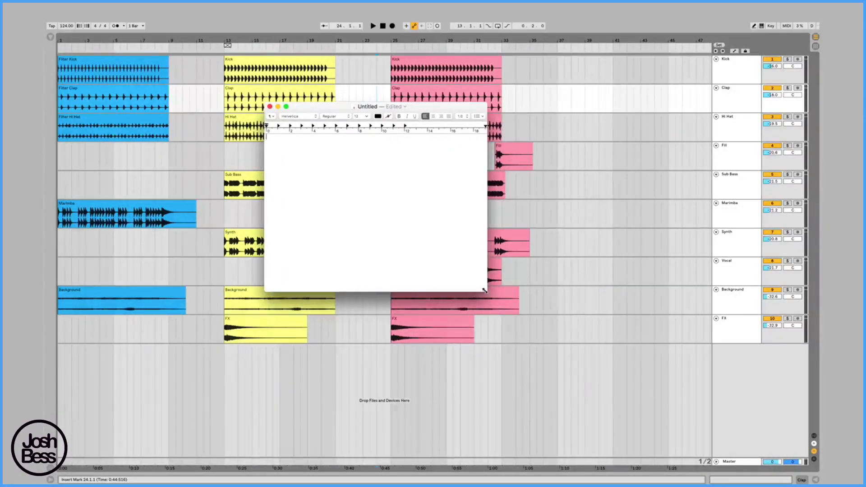
drag(484, 291, 597, 346)
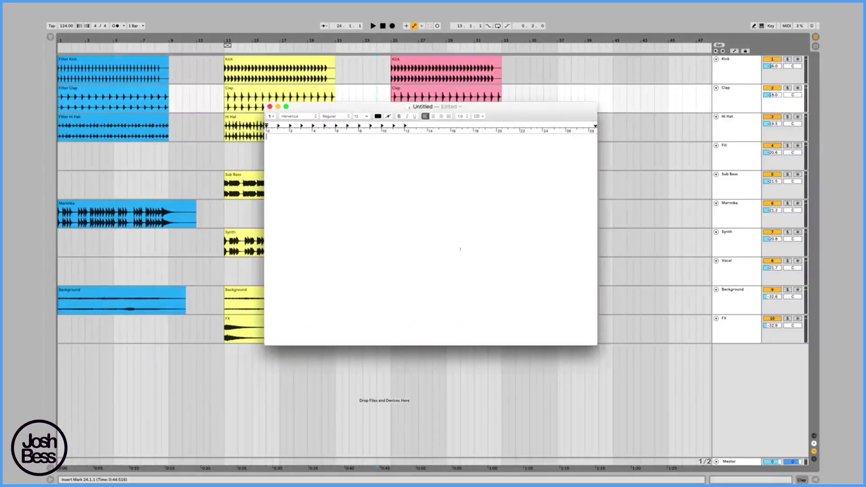
drag(386, 110, 367, 156)
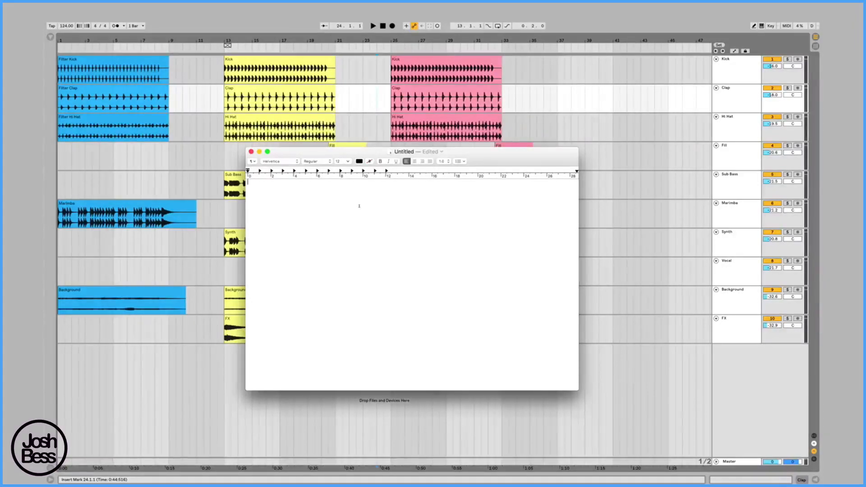
Step: Enter INTRO in the blank document and enlarge the text to 37 pt
text(INTRO)
key(super+a)
key(super+plus)
key(super+plus)
key(super+plus)
key(super+plus)
key(super+plus)
key(super+plus)
key(super+plus)
key(super+plus)
key(super+plus)
key(super+plus)
key(super+plus)
key(super+plus)
key(super+plus)
key(super+plus)
key(super+plus)
key(super+plus)
key(super+plus)
key(super+plus)
key(super+plus)
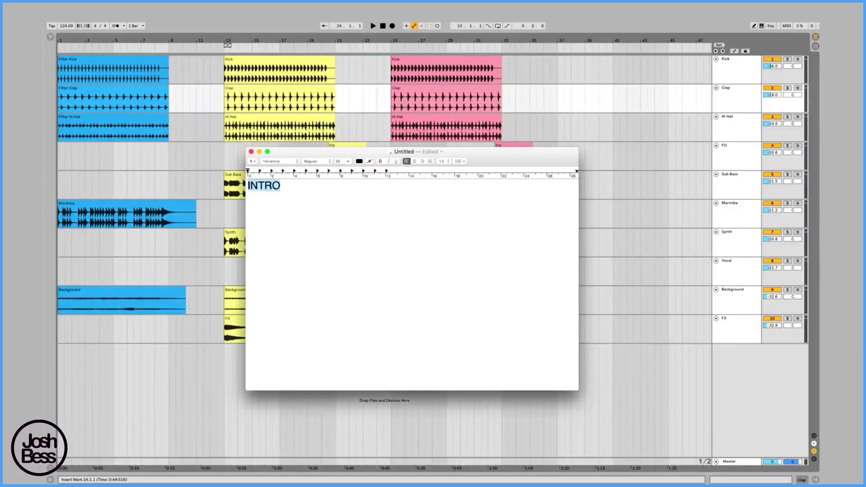
key(super+plus)
key(super+plus)
key(super+plus)
key(super+plus)
key(super+plus)
key(super+plus)
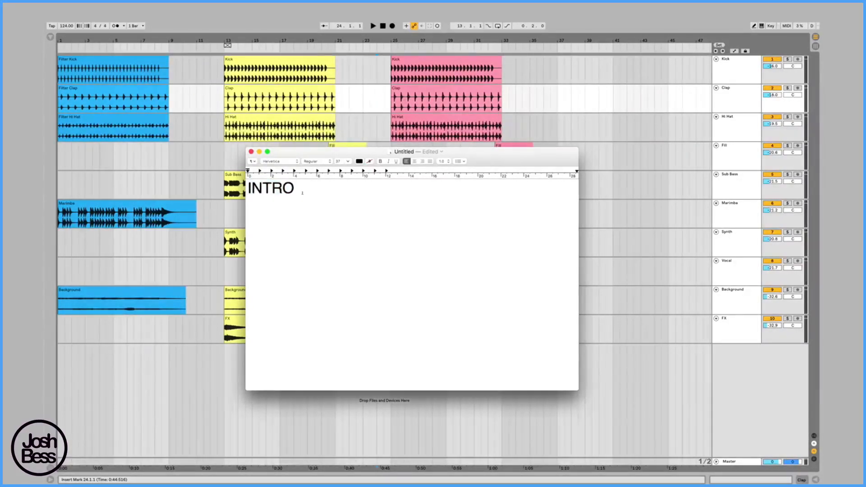
Step: Change the font of INTRO to Arial Rounded MT Bold and put the text cursor after the word
key(super+t)
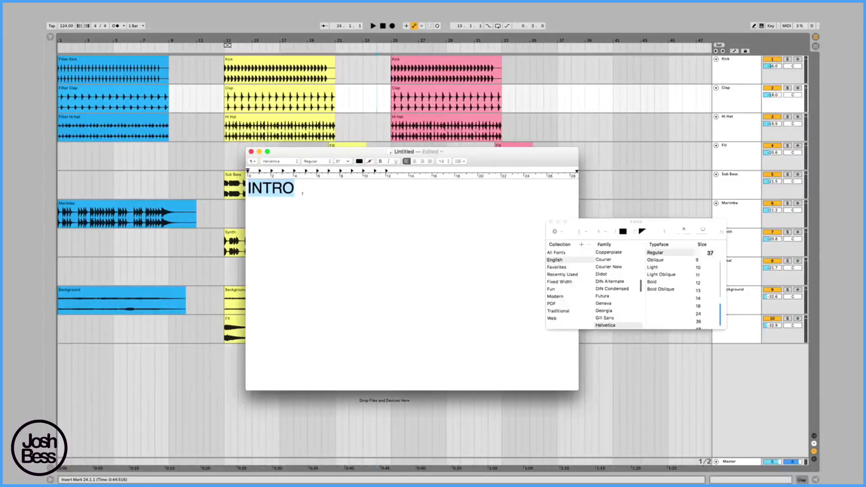
scroll(615, 279, up, 10)
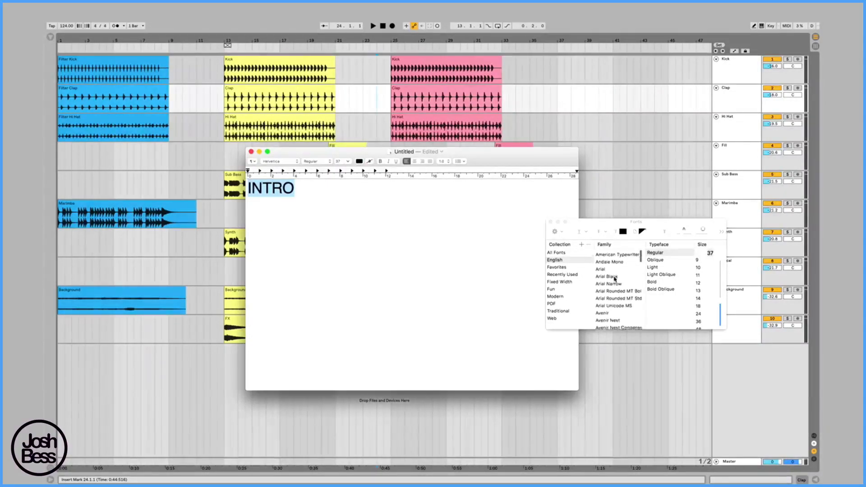
click(623, 290)
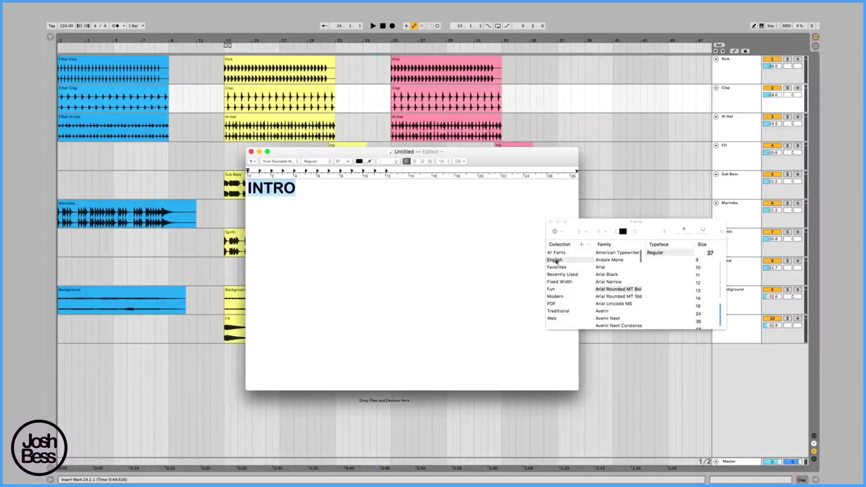
click(551, 222)
click(430, 206)
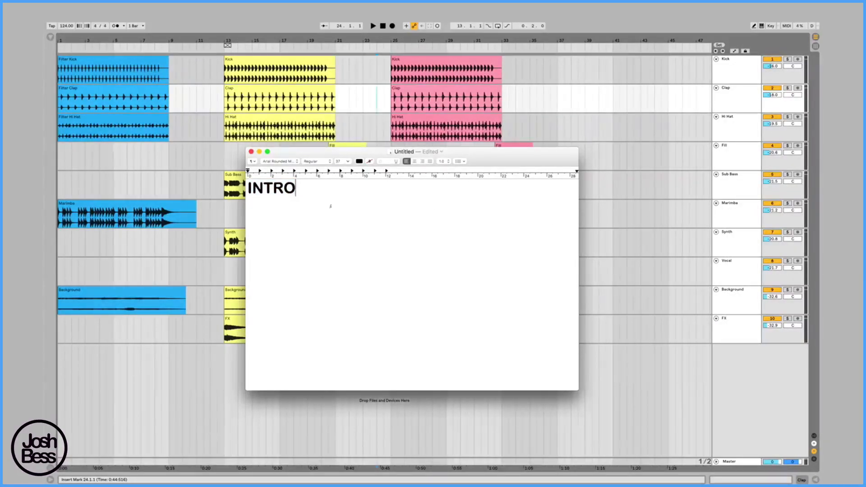
Step: Continue the line after INTRO with the sections "- VERSE - PRE CHORUS - CHORUS"
text(-)
text(ver)
key(BackSpace)
key(BackSpace)
key(BackSpace)
text(VERSE)
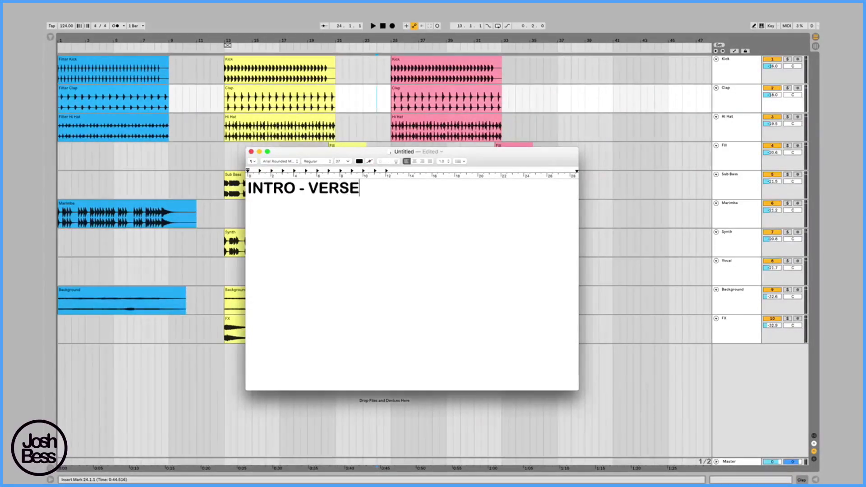
text( - PRE CHO)
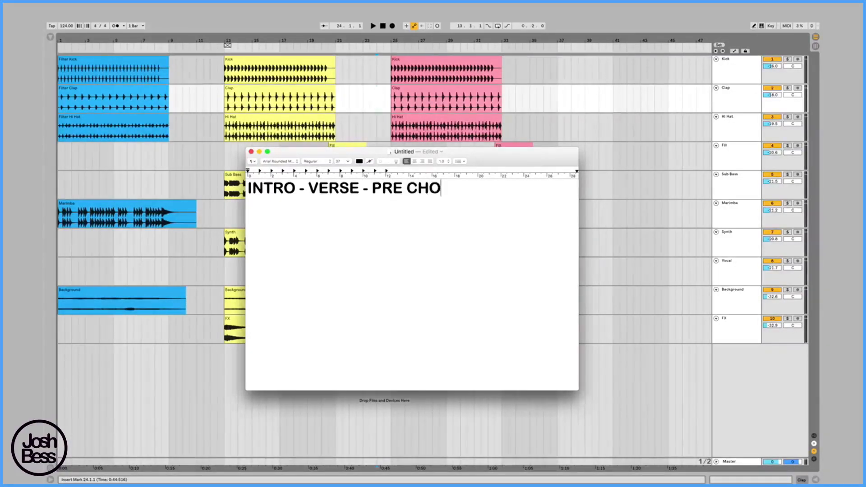
text(RUS - CHORUS)
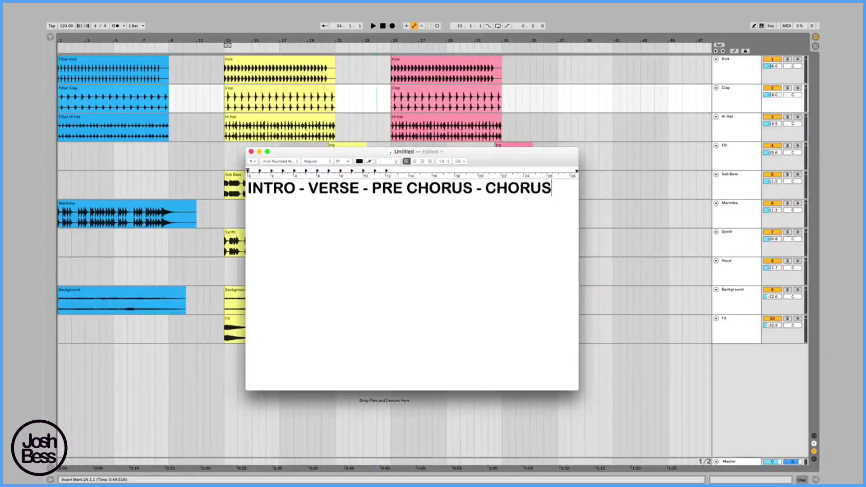
Step: Widen the document window across most of the arrangement and reposition it to fit a longer line
drag(453, 153, 345, 111)
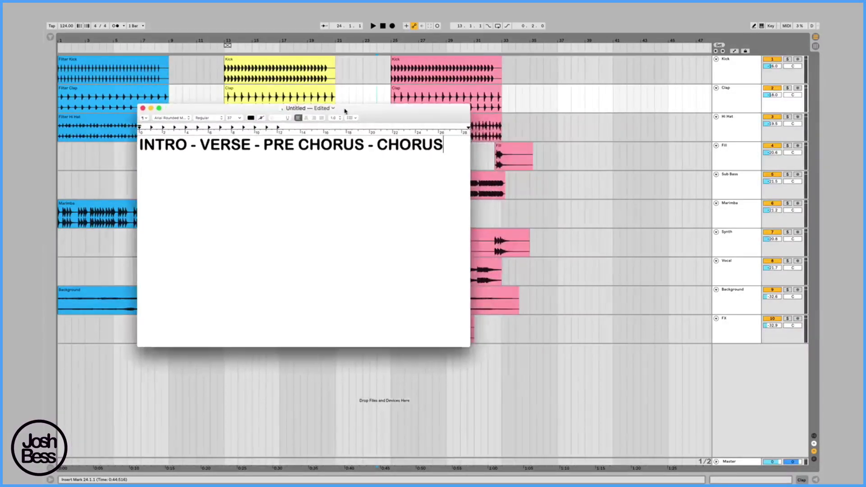
drag(469, 345, 765, 346)
drag(535, 118, 490, 127)
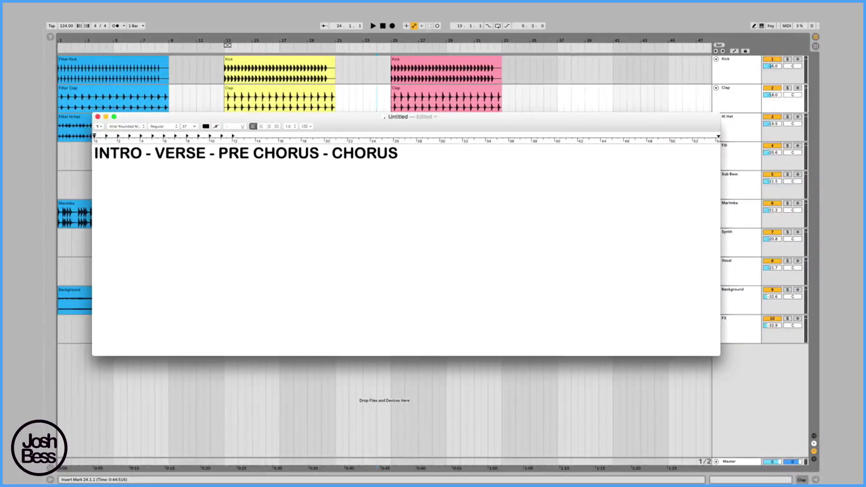
Step: Reduce the whole section line to 28 pt and place the text cursor at its end
key(super+a)
key(super+minus)
key(super+minus)
key(super+minus)
key(super+minus)
key(super+minus)
key(super+minus)
key(super+minus)
key(super+minus)
key(super+minus)
key(Right)
Step: Add a dash after CHORUS and append a copy of "VERSE - PRE CHORUS - CHORUS -" to the line
text(-)
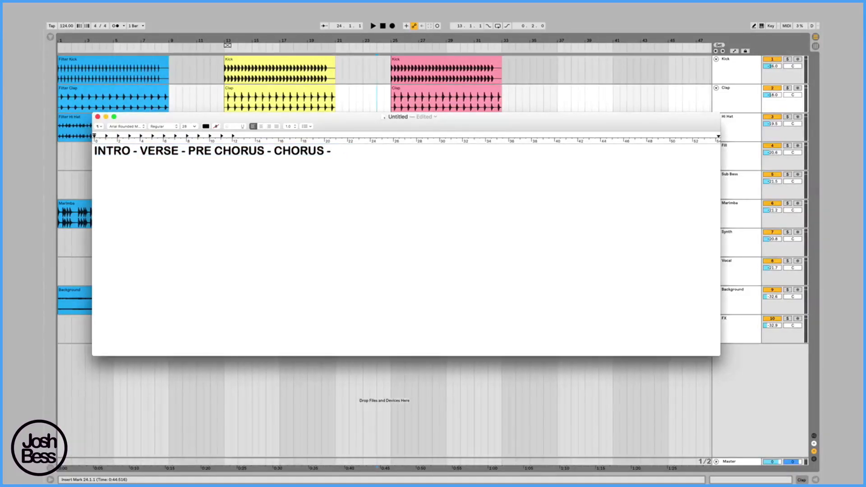
drag(335, 151, 140, 151)
key(super+c)
key(Right)
key(super+v)
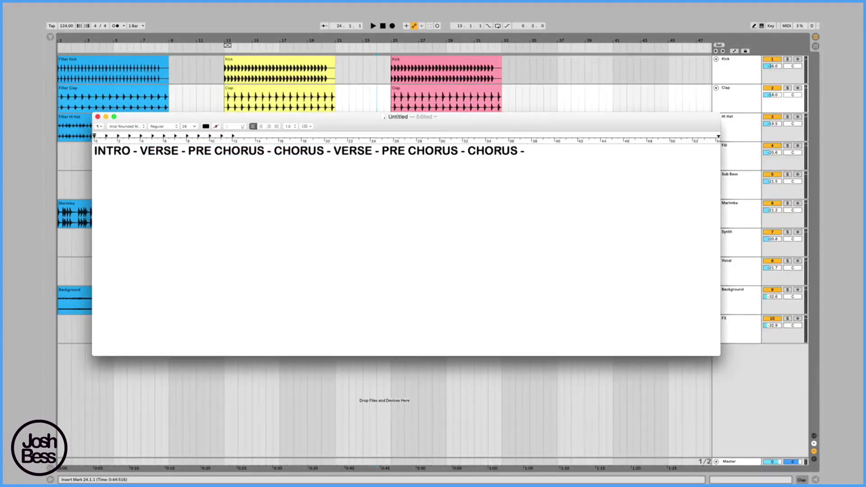
Step: Add a BRIDGE section followed by a dash after the second CHORUS
text(BR)
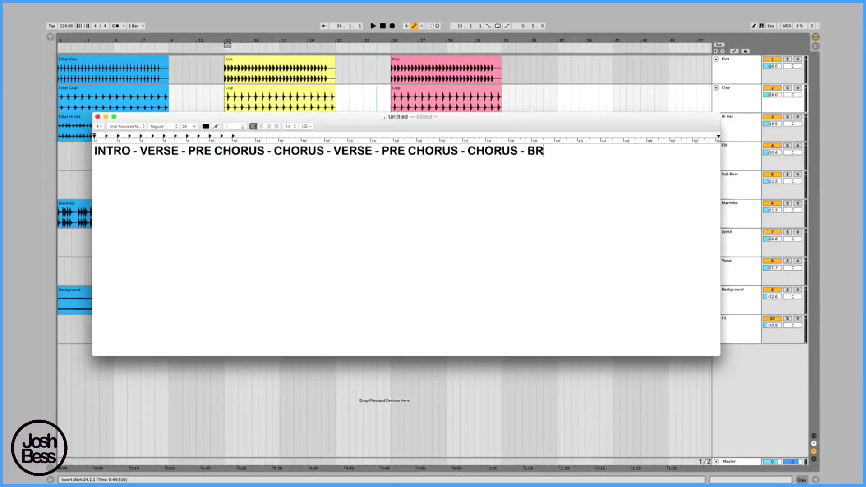
text(EAK -)
drag(526, 150, 569, 151)
text(BRIDGE)
Step: Reduce the whole section line to 24 pt and return the text cursor to its end
key(super+a)
key(super+minus)
key(super+minus)
key(super+minus)
click(565, 154)
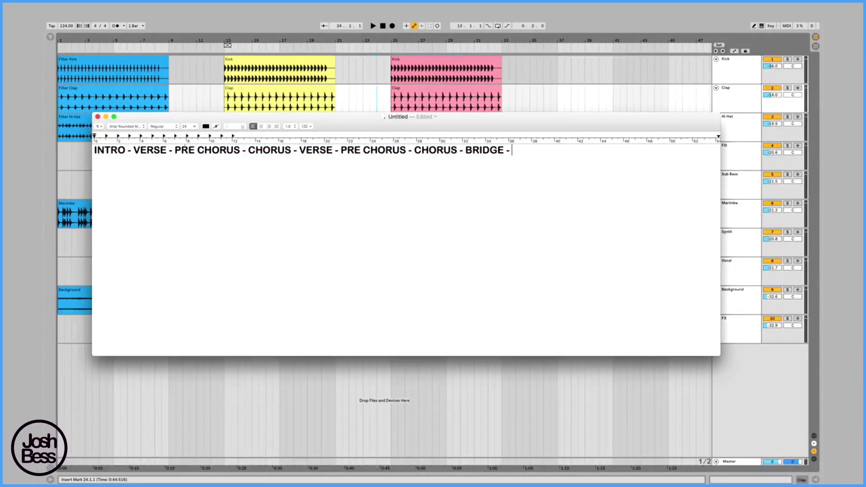
Step: Append a copy of "PRE CHORUS - CHORUS" after BRIDGE and end the line with "- OUTRO"
drag(175, 151, 291, 151)
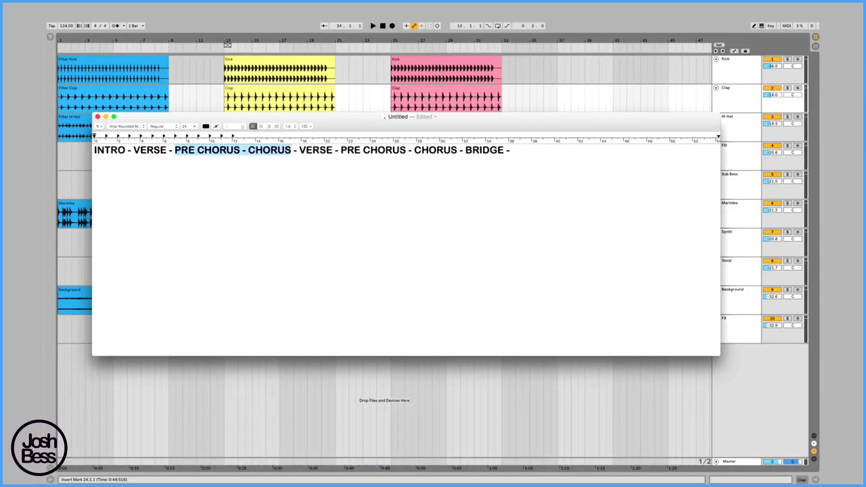
click(512, 152)
key(super+v)
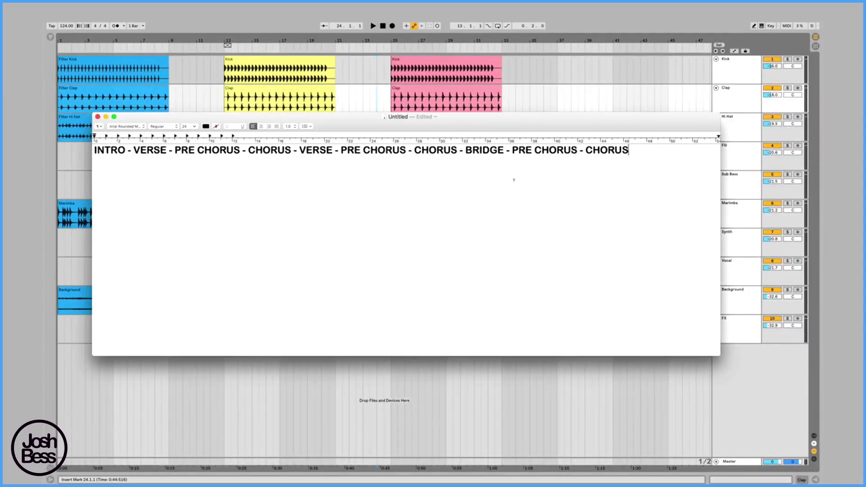
text(OUTRO)
Step: Review the song structure by highlighting INTRO, VERSE, PRE CHORUS and CHORUS in turn, and look over the full line
click(95, 151)
key(shift+alt+Right)
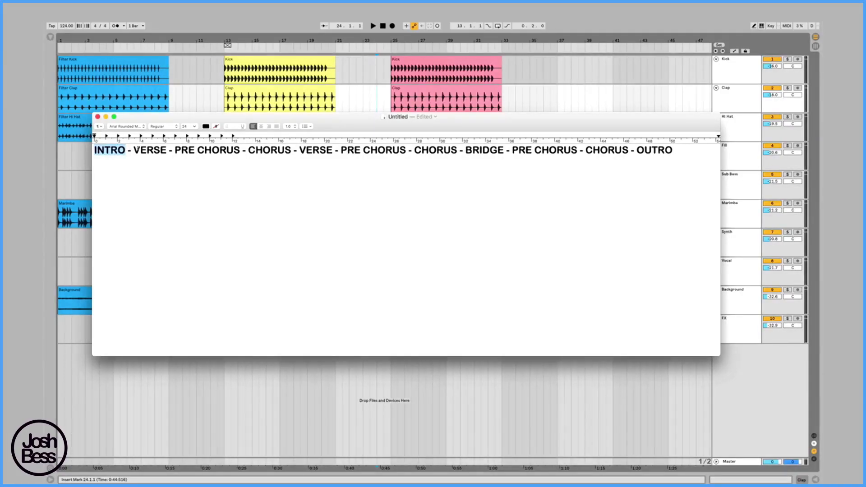
double_click(150, 151)
double_click(182, 150)
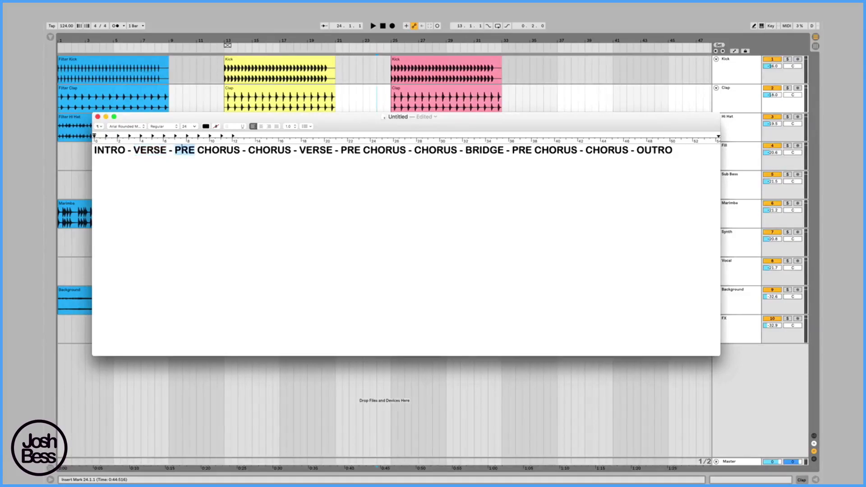
key(shift+alt+Right)
double_click(269, 150)
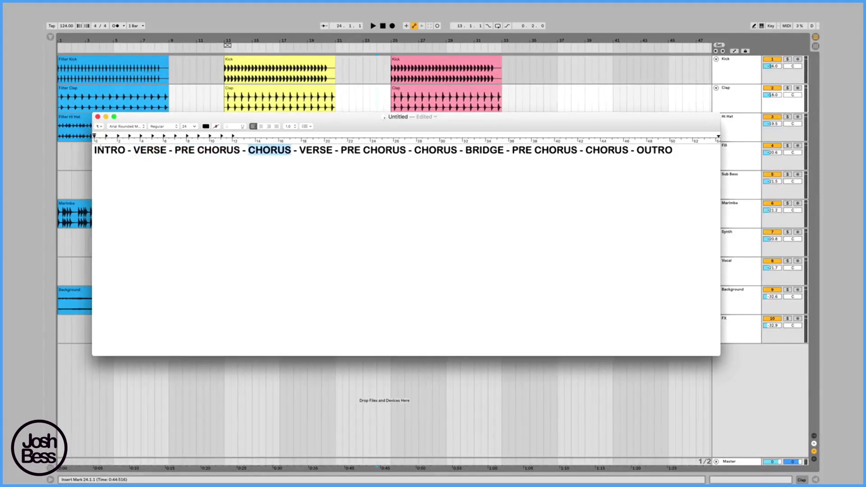
drag(95, 150, 357, 141)
drag(526, 140, 677, 148)
click(677, 148)
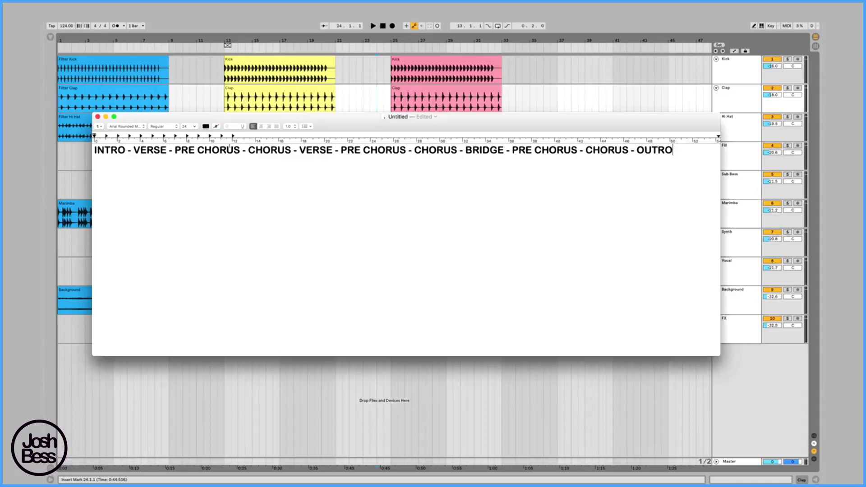
Step: Highlight each distinct section type once: INTRO, VERSE, PRE CHORUS, CHORUS, BRIDGE and OUTRO
double_click(117, 149)
double_click(154, 149)
double_click(196, 150)
double_click(219, 149)
drag(218, 150, 185, 149)
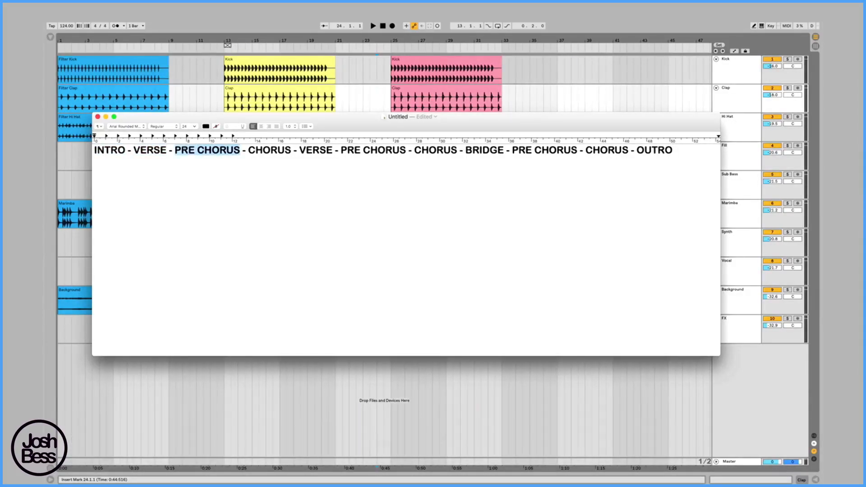
double_click(257, 150)
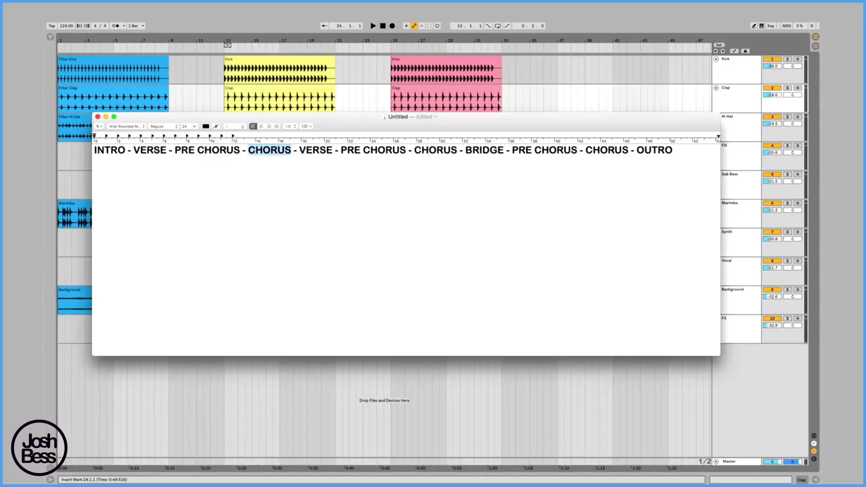
double_click(485, 150)
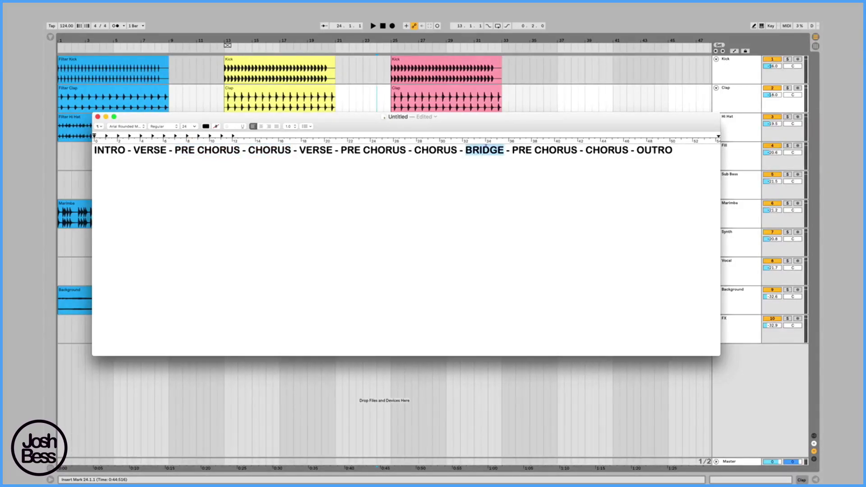
double_click(655, 150)
Step: Delete the repeated sections and OUTRO so the line reads "INTRO - VERSE - PRE CHORUS - CHORUS - BRIDGE", and place the cursor after INTRO
drag(673, 149, 299, 149)
key(BackSpace)
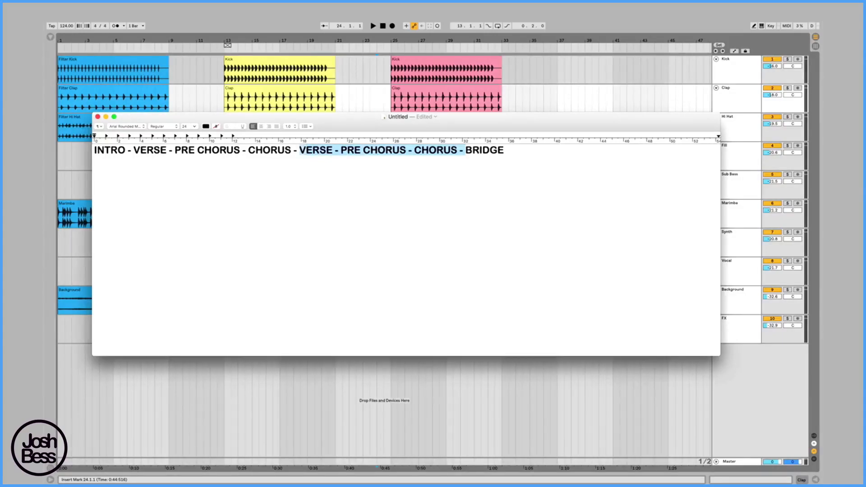
key(BackSpace)
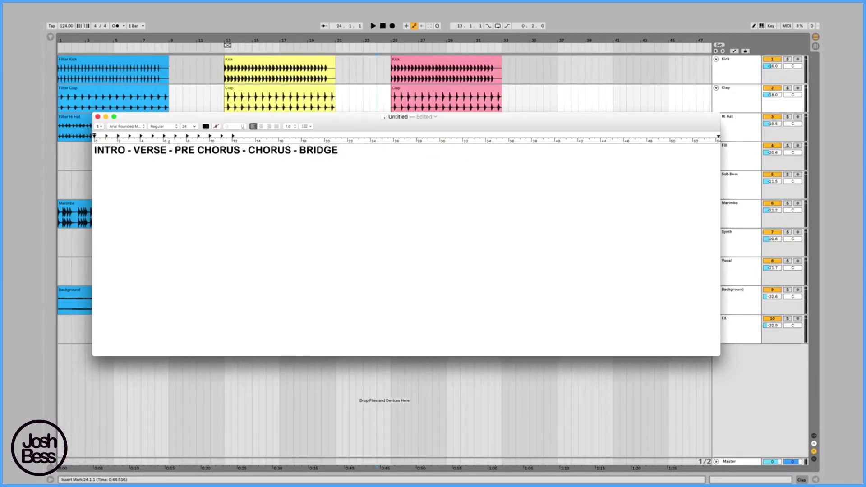
click(125, 150)
Step: Switch back to Ableton Live and select the Filter Kick clip at the start of the arrangement
click(204, 82)
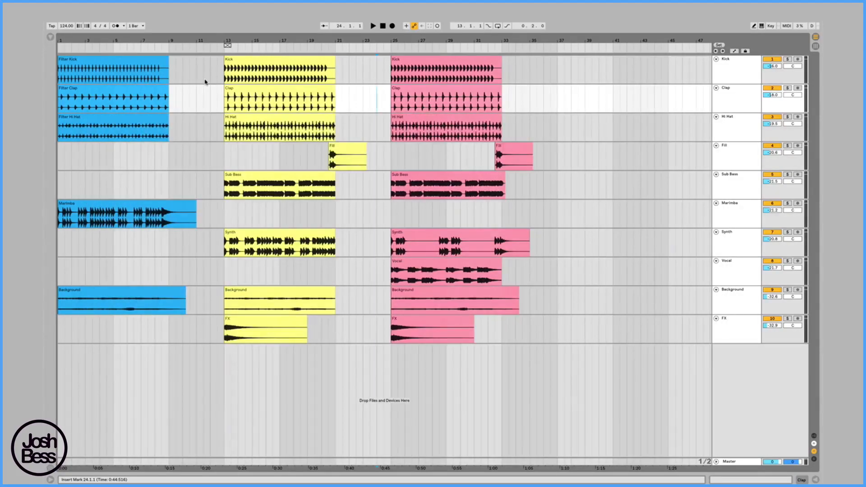
click(127, 68)
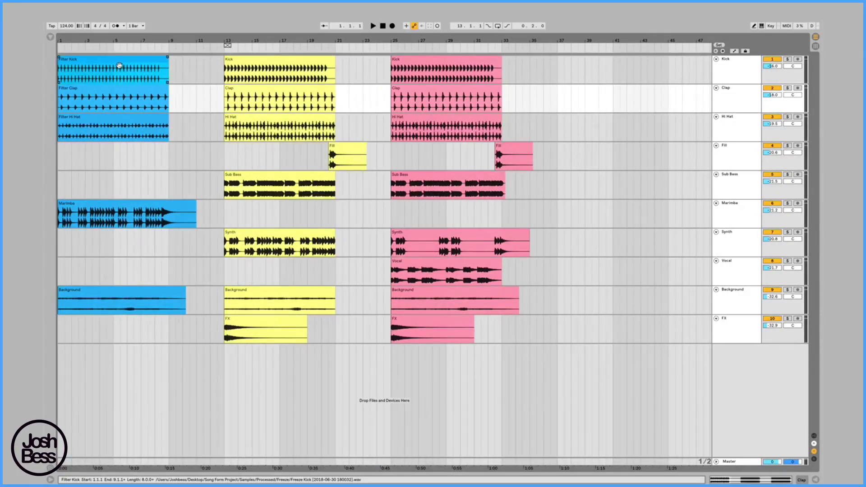
click(119, 65)
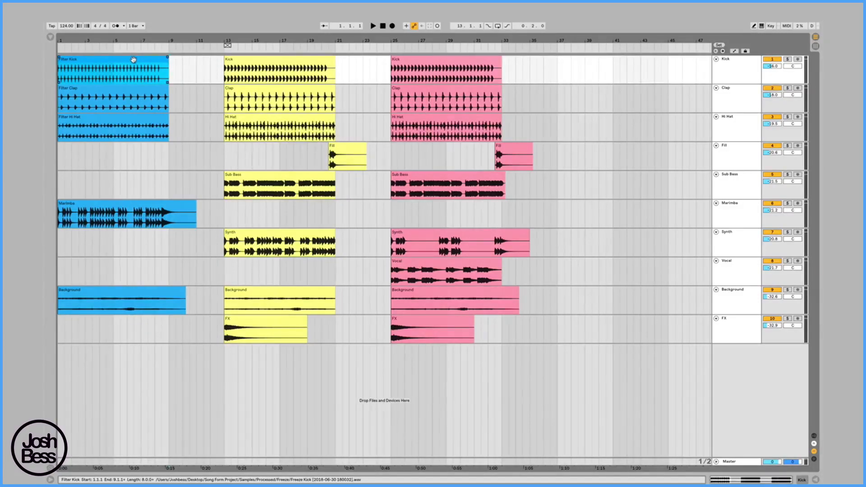
Step: Play the blue intro section from bar 1 at a lower system volume for about four bars, and select the Marimba clip
key(space)
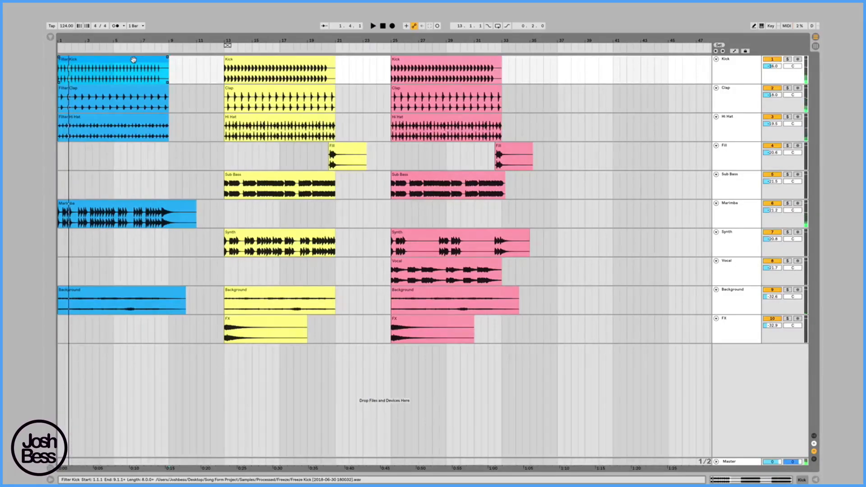
key(XF86AudioLowerVolume)
key(XF86AudioLowerVolume)
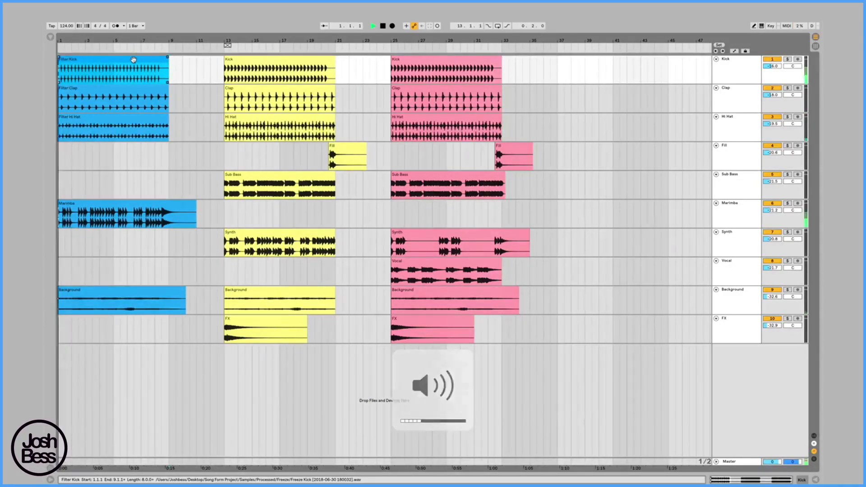
key(space)
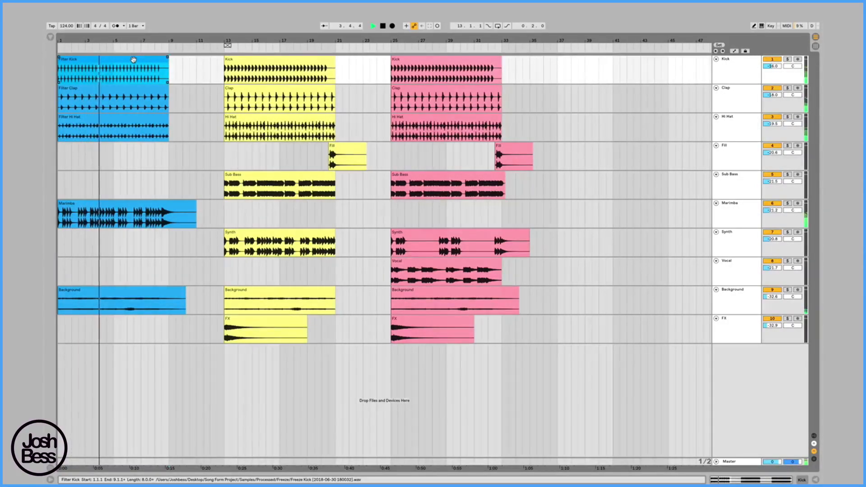
key(space)
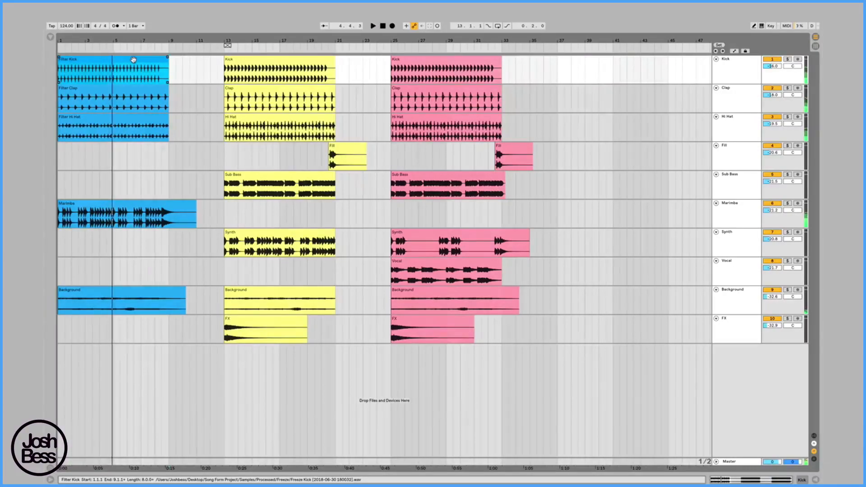
click(104, 220)
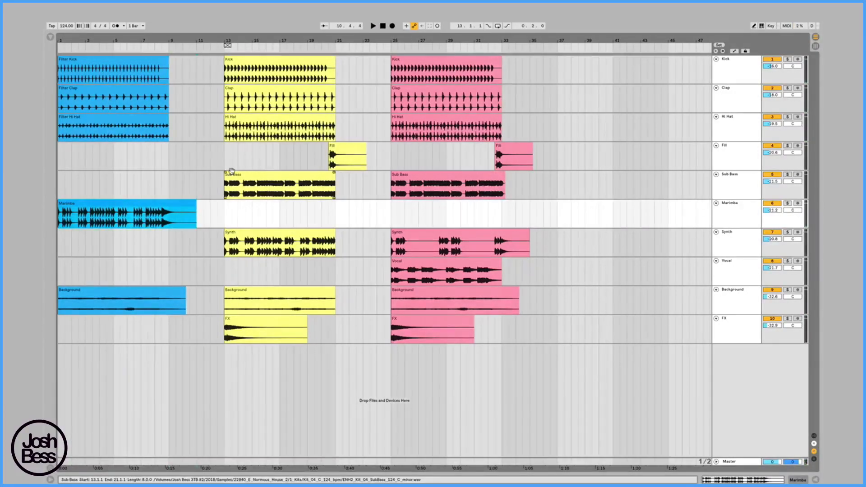
Step: Play the yellow section from its Kick clip at bar 13 for about four bars
click(244, 60)
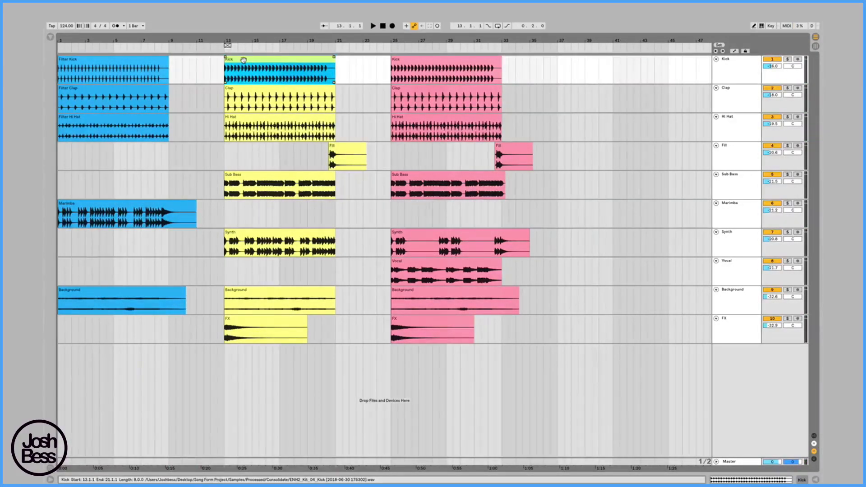
key(space)
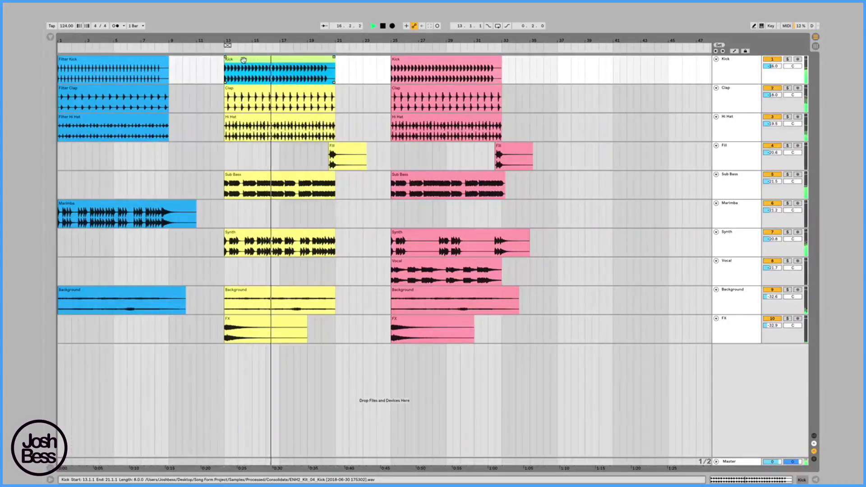
key(space)
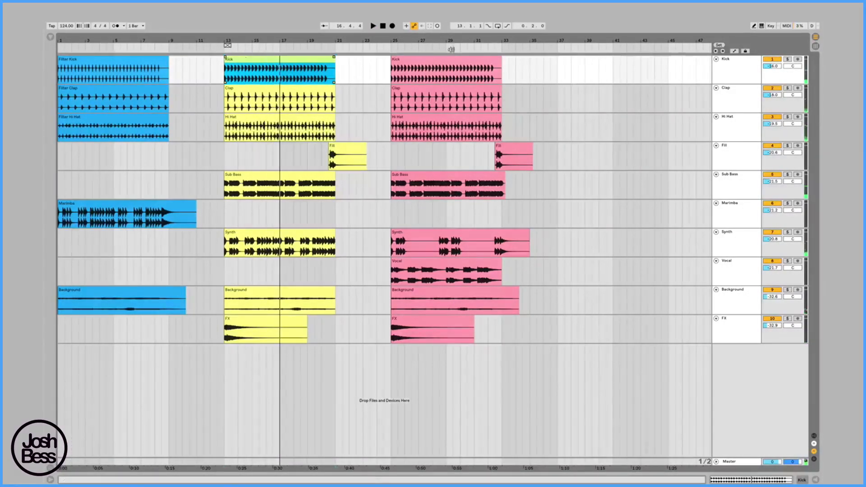
Step: Play the pink section with the Vocal clip from bar 25 for about four bars
click(438, 59)
click(298, 244)
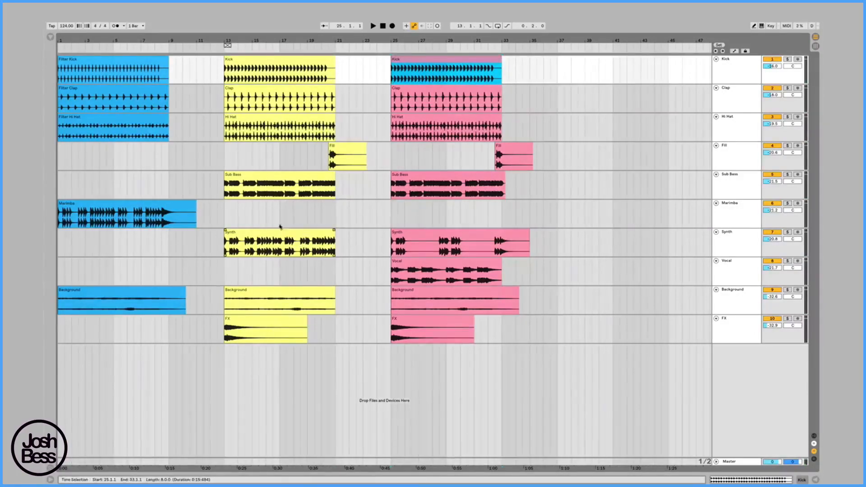
click(415, 264)
key(space)
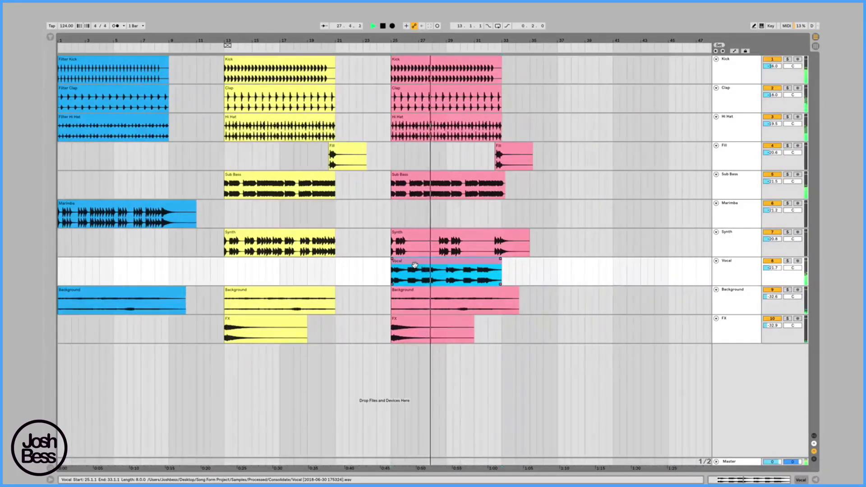
key(space)
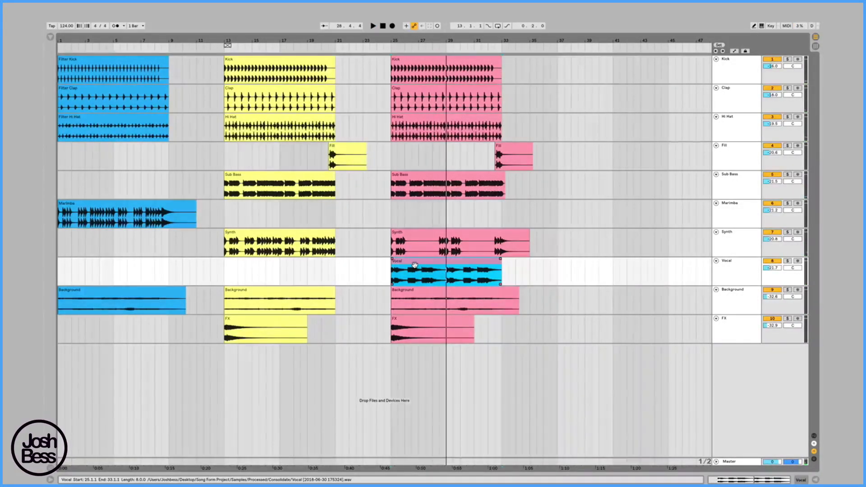
Step: Switch to the text document and highlight VERSE and PRE CHORUS in the section line
key(super+Tab)
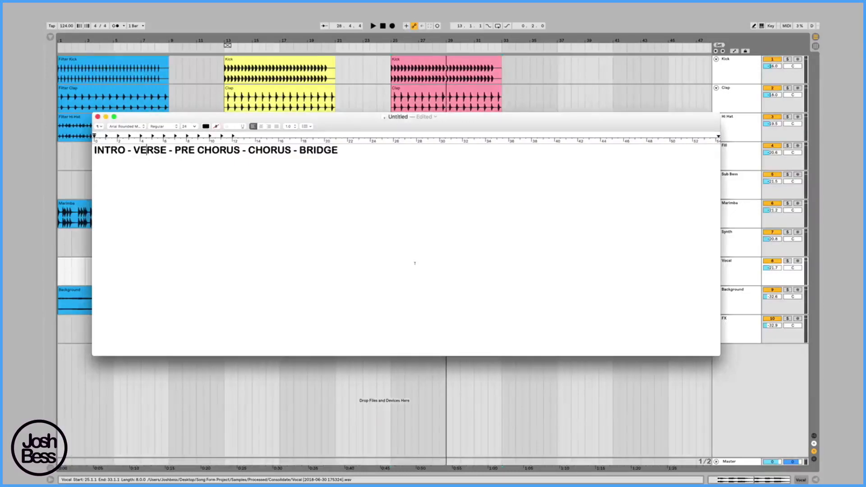
double_click(154, 150)
drag(175, 150, 239, 151)
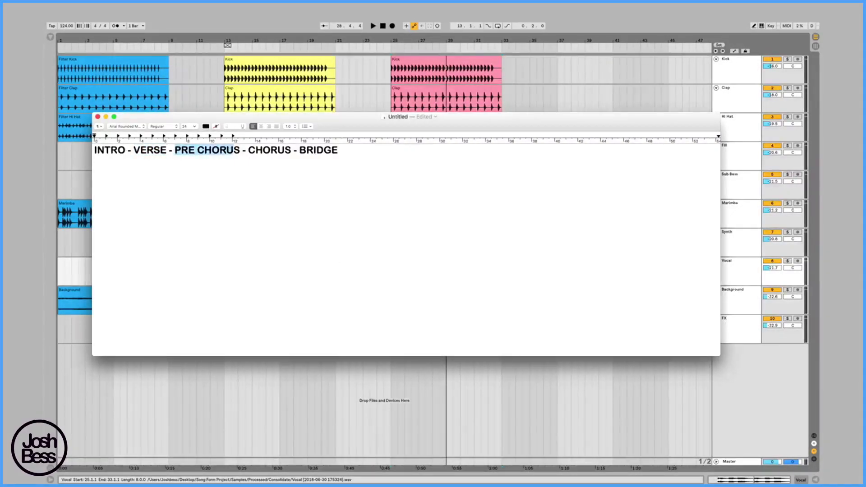
Step: Add the line "A - B - C" in capitals below the section line, with a blank line in between
click(338, 151)
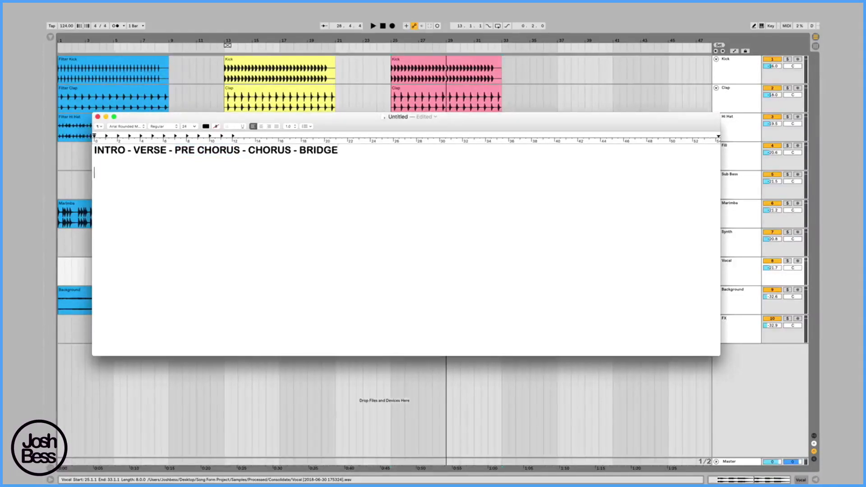
key(Return)
key(Return)
text(a - b c)
key(BackSpace)
text(- c)
key(Return)
key(Return)
key(Delete)
text(A)
key(Delete)
text(B)
key(Right)
key(Right)
key(Right)
key(Delete)
text(C)
key(Down)
Step: Add two dash-separated pattern lines below: AABBCC, and AAAABBAAAACC with a trailing dash
text(A - A - B - B - C - C  )
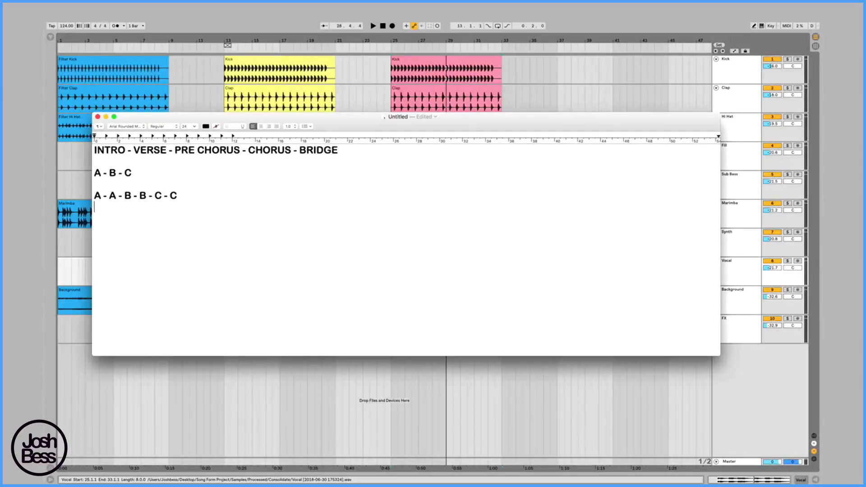
text(A - A - A - A - B - B - A - A - A - A - C - C -)
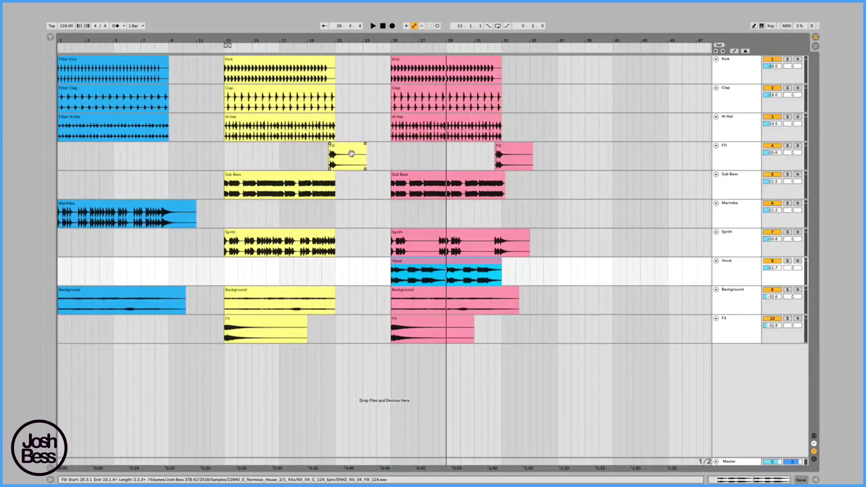
Step: Return to Ableton Live and play the intro from the Filter Kick clip at bar 1
click(195, 145)
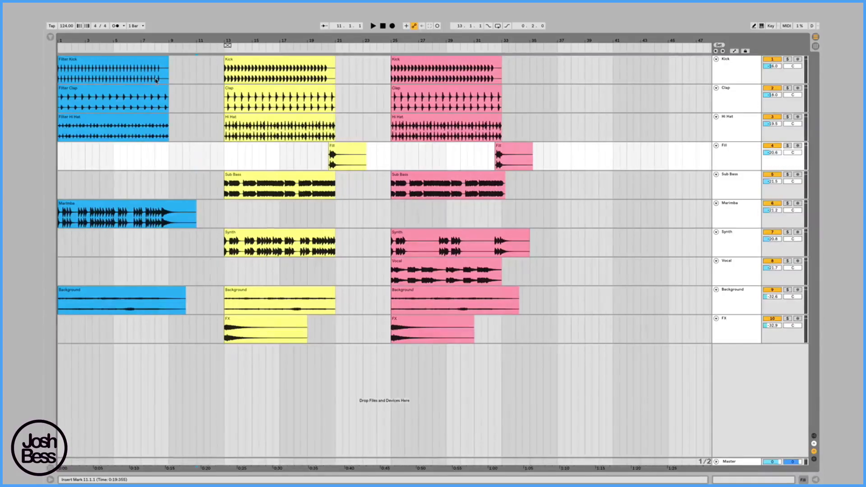
click(107, 62)
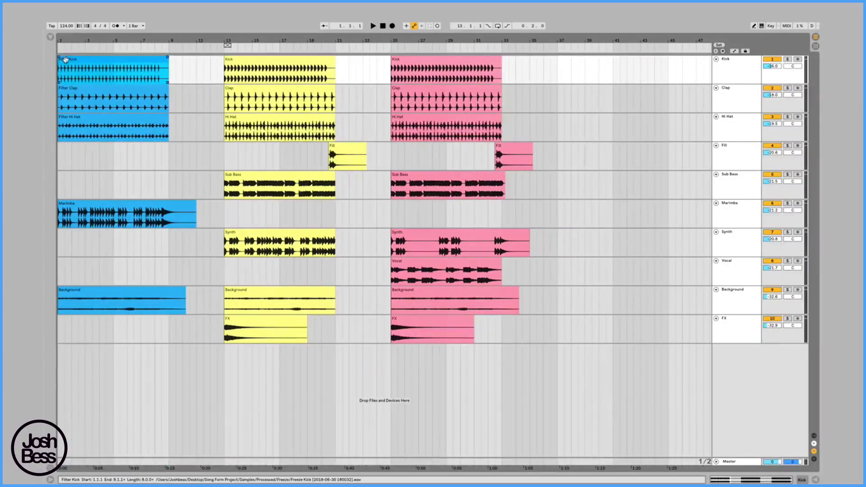
key(space)
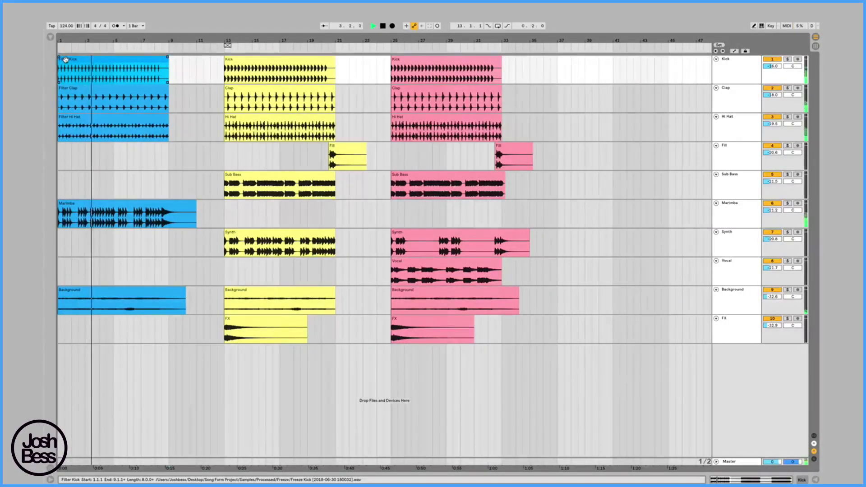
click(178, 71)
Step: Stop playback and duplicate the eight-bar time range of the first Filter Kick clip across all tracks
click(142, 65)
key(space)
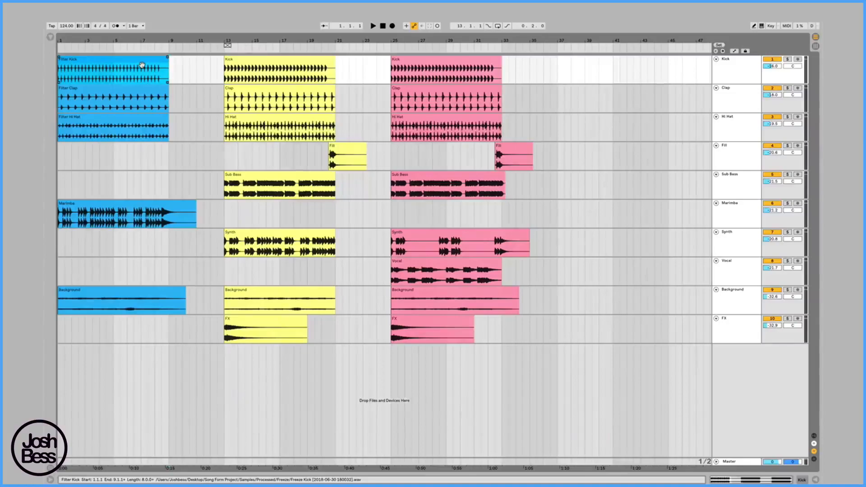
key(super+shift+d)
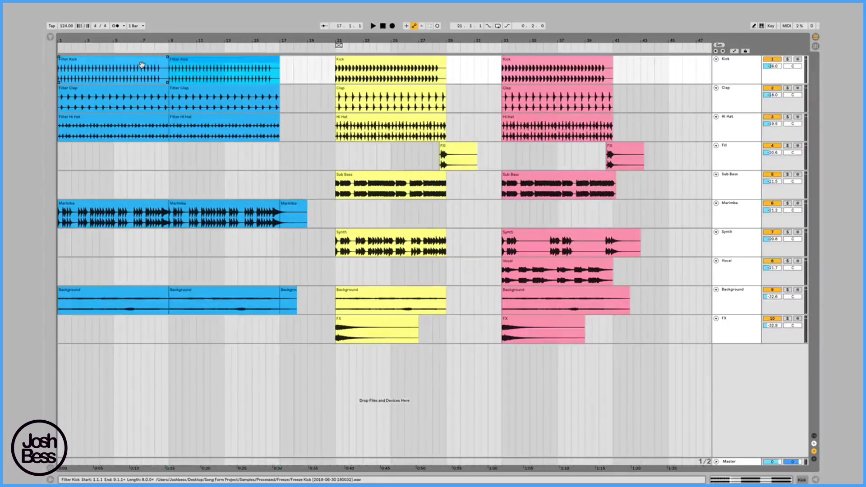
click(89, 89)
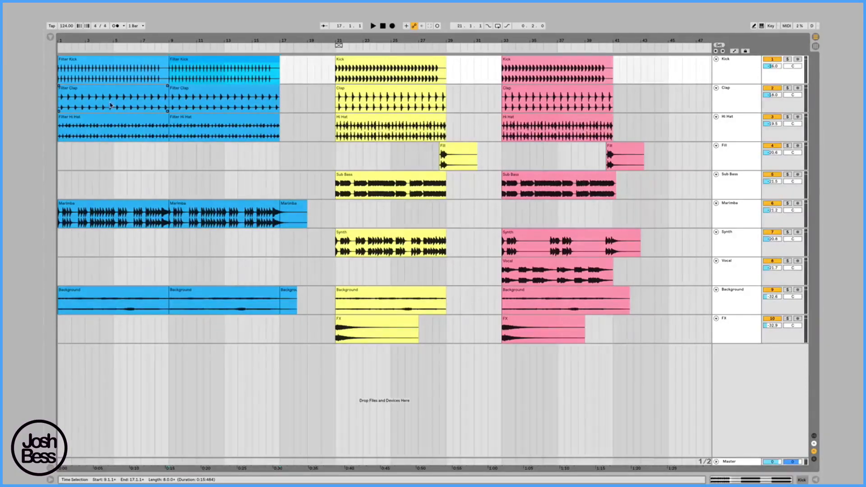
click(154, 71)
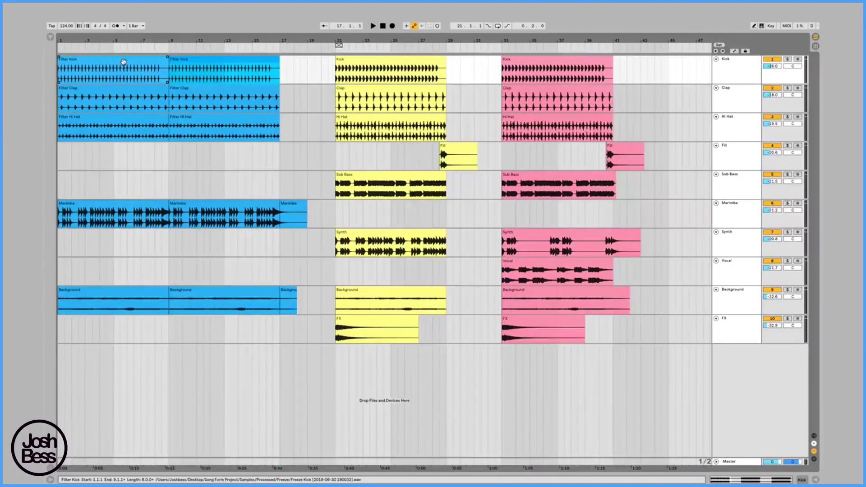
Step: Play the transition between the two intro repeats, starting at bar 8
click(157, 156)
key(space)
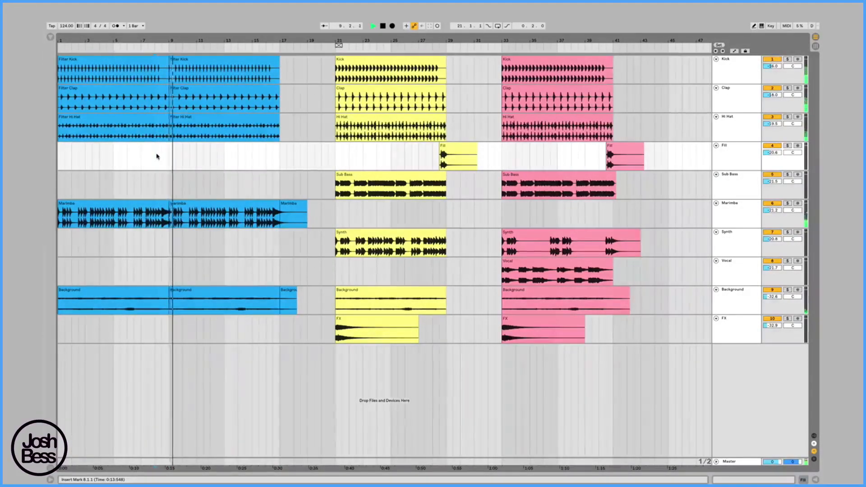
key(space)
Step: Delete the time between bars 17 and 21 so the yellow section directly follows the intro
click(343, 61)
drag(280, 69, 334, 68)
key(ctrl+shift+Delete)
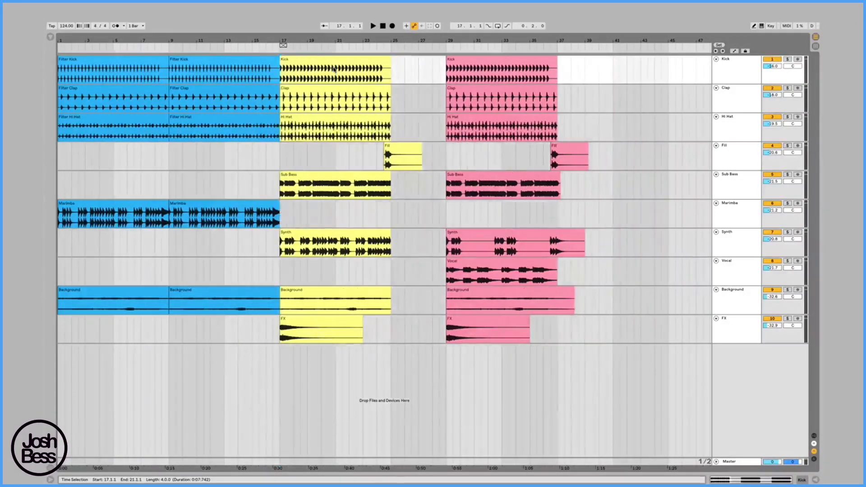
Step: Play the transition from the intro into the yellow section, starting in bar 16
click(270, 166)
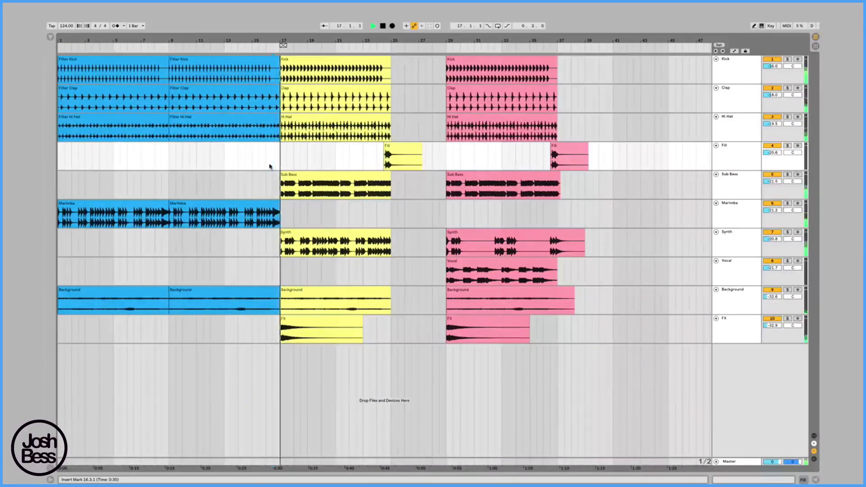
click(340, 60)
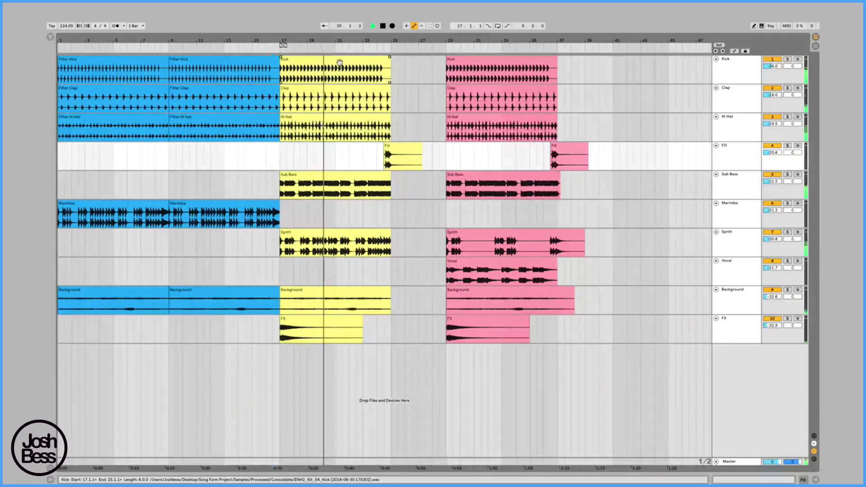
key(space)
Step: Duplicate the eight-bar time range of the yellow Kick clip at bar 17 three times across all tracks
click(339, 61)
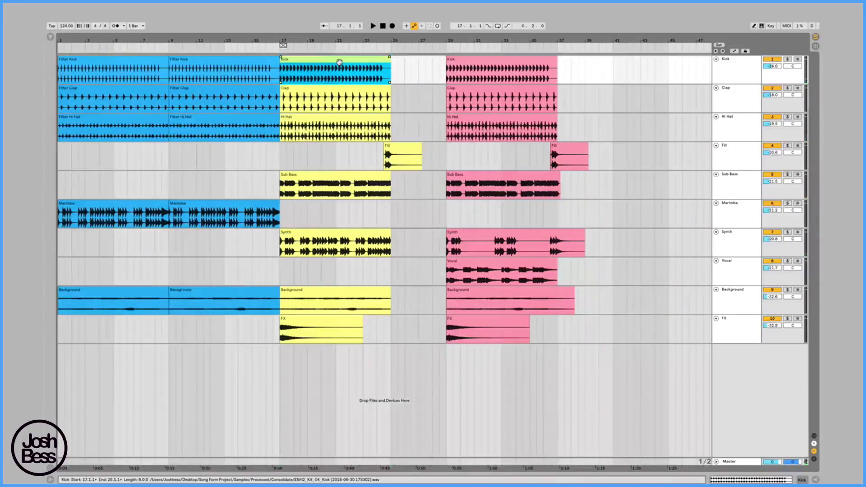
key(super+shift+d)
key(super+shift+d)
key(super+shift+d)
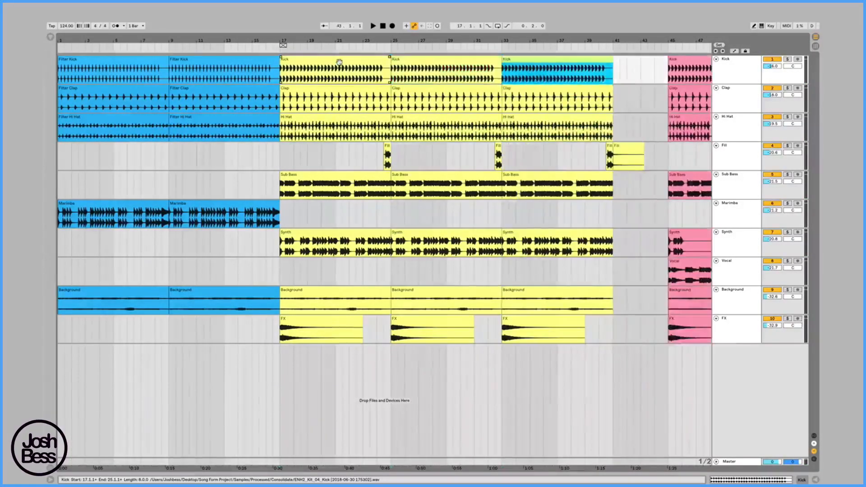
drag(337, 44, 350, 42)
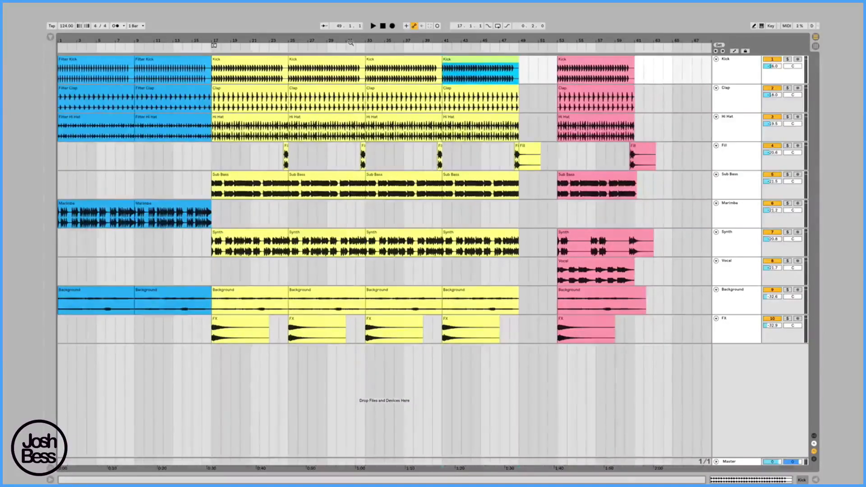
Step: Delete the first yellow Hi Hat clip, which starts at bar 17
click(204, 150)
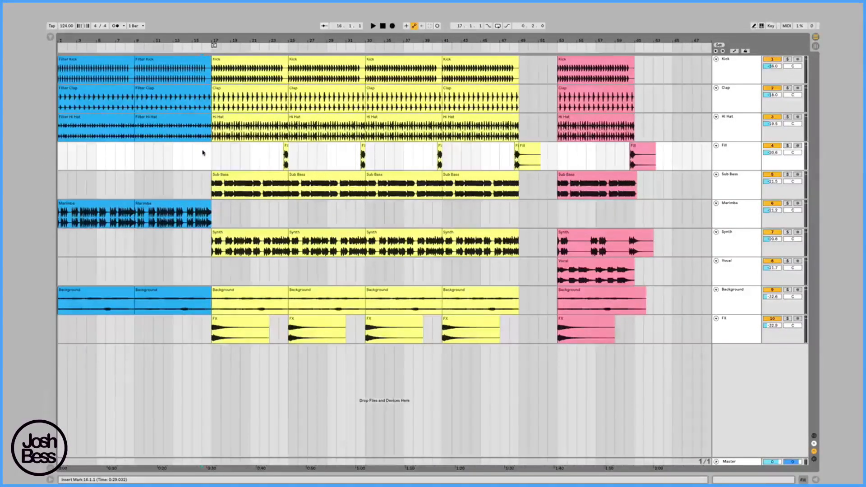
click(226, 117)
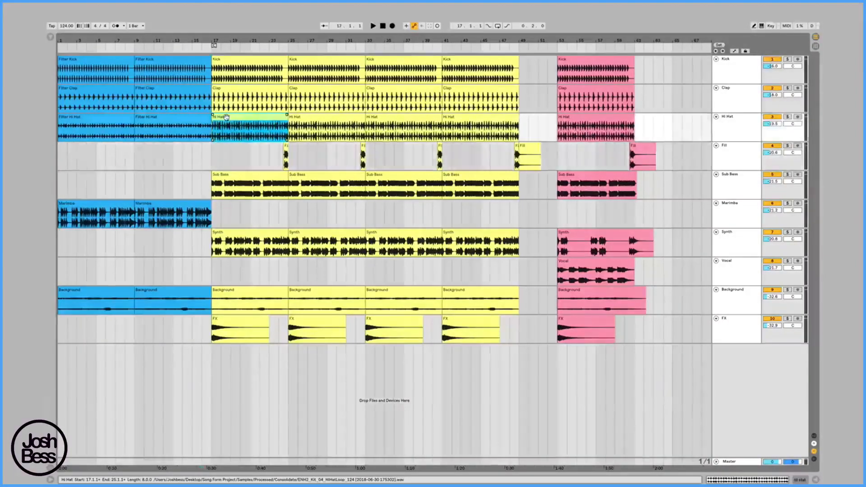
key(Delete)
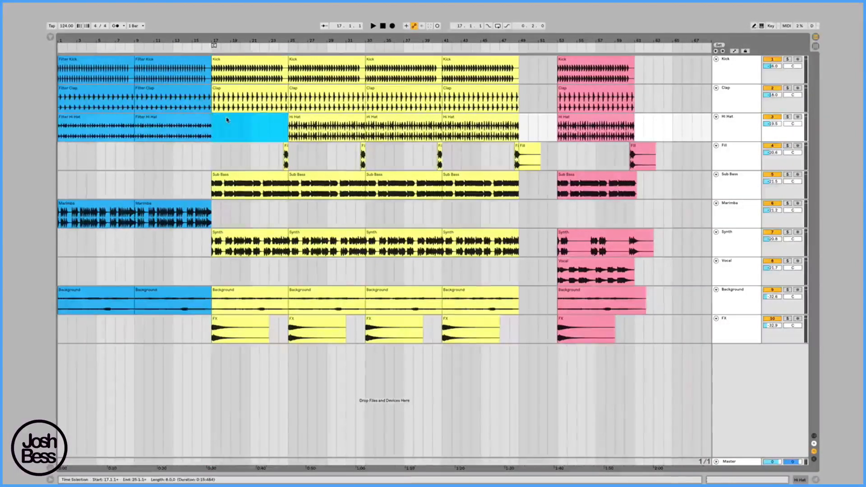
Step: Play the arrangement from bar 16 and delete the next yellow Hi Hat clip, at bars 25 to 33
click(205, 155)
key(space)
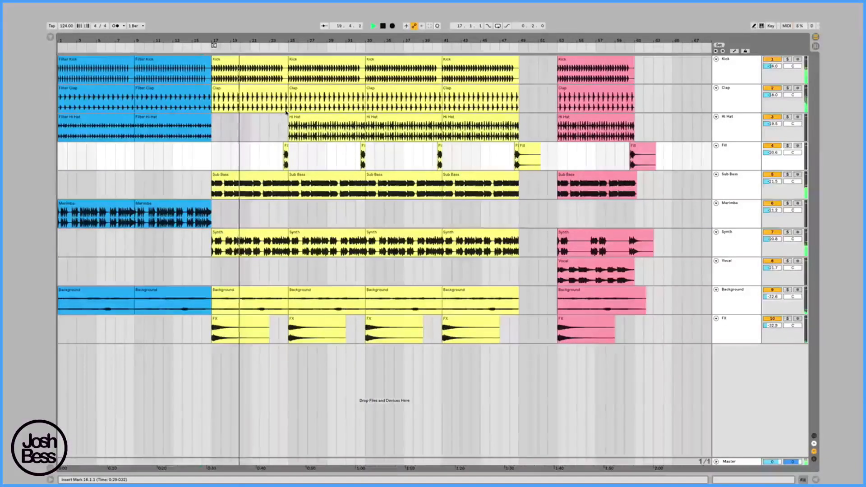
click(300, 117)
click(300, 117)
key(Delete)
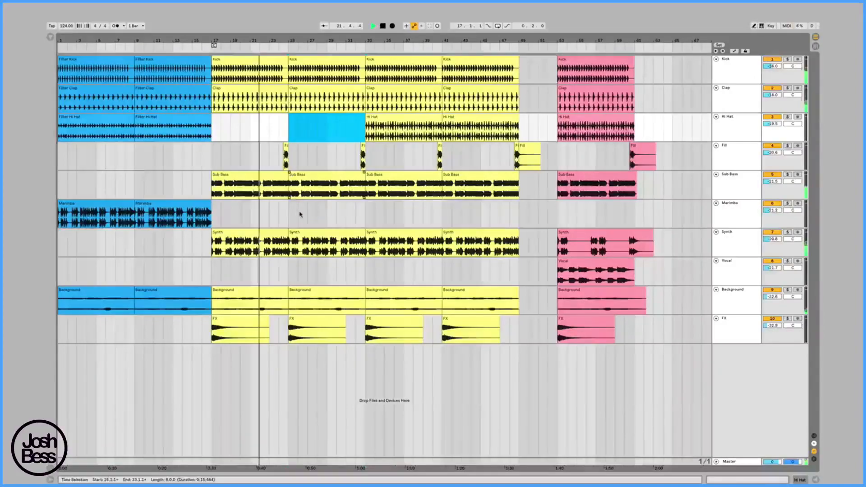
Step: Undo the deletion of the yellow Hi Hat clip at bars 25 to 33
key(ctrl+z)
click(315, 152)
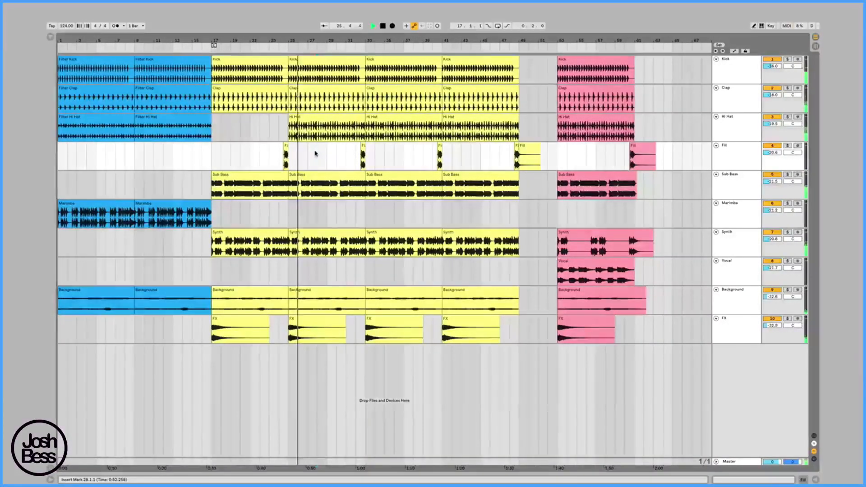
Step: Delete the yellow Clap and Hi Hat clips at bars 33 to 41
click(420, 67)
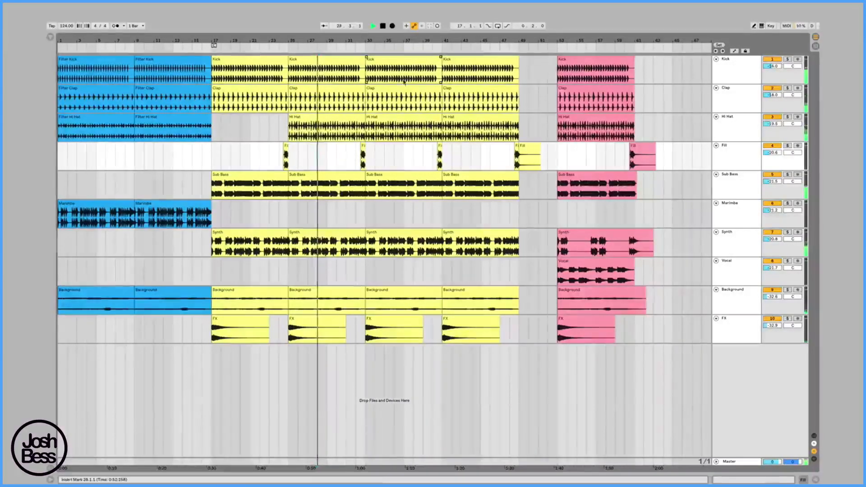
click(393, 65)
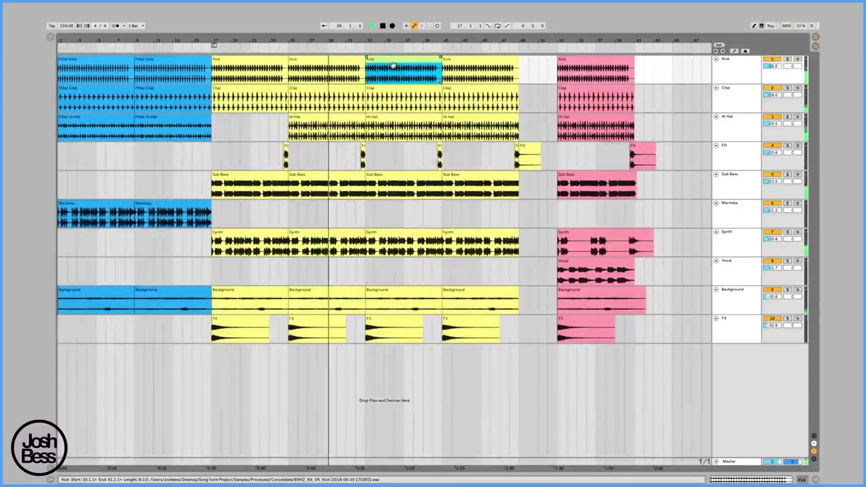
click(383, 91)
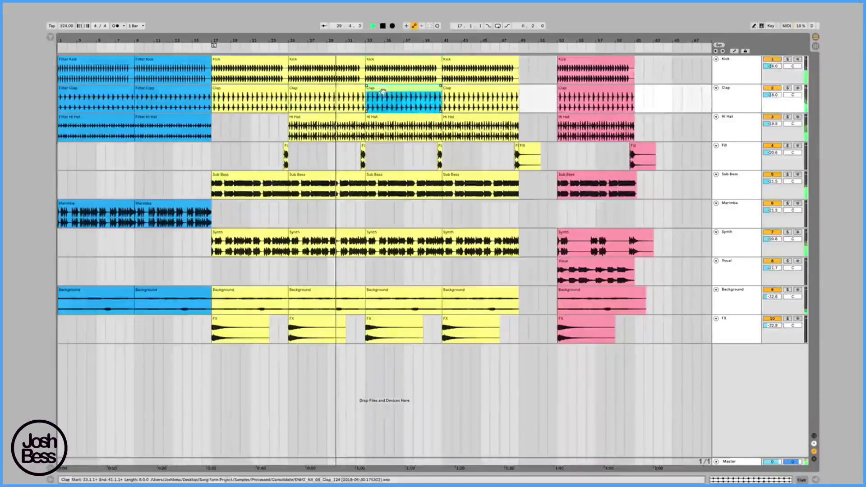
key(Delete)
click(379, 118)
key(Delete)
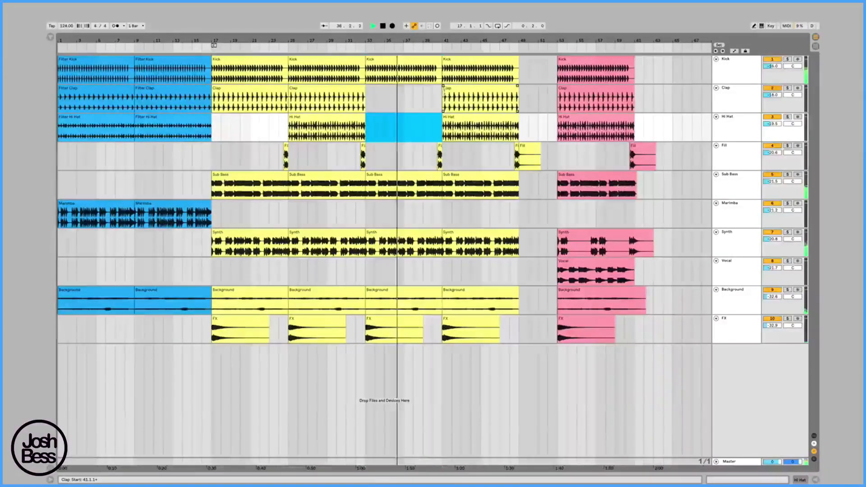
Step: Bring the yellow Clap back in from bar 37 and shorten the third yellow Kick clip so it ends at bar 40
drag(443, 90, 406, 101)
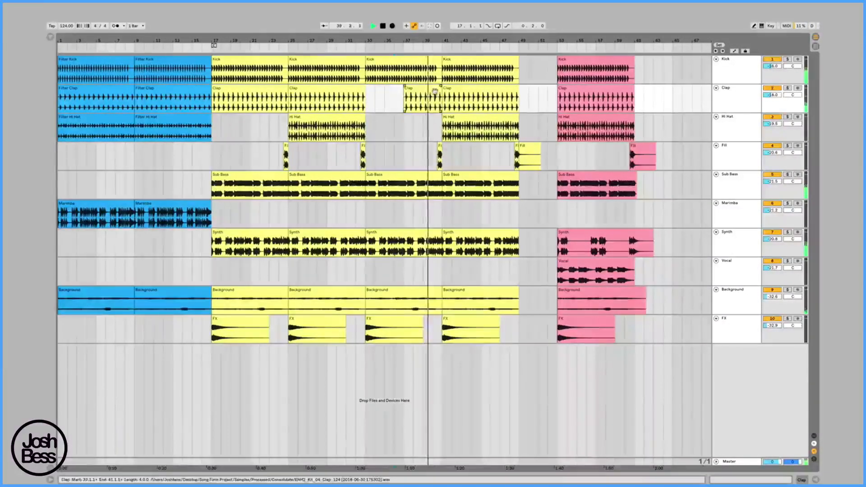
click(438, 67)
drag(439, 67, 433, 69)
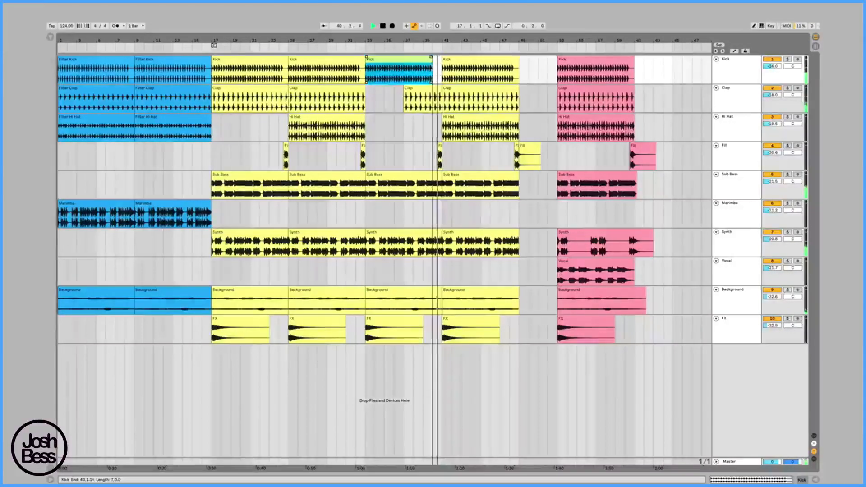
Step: Highlight the gaps left in the Clap track from bar 33 and in the Kick track at bar 40
click(428, 133)
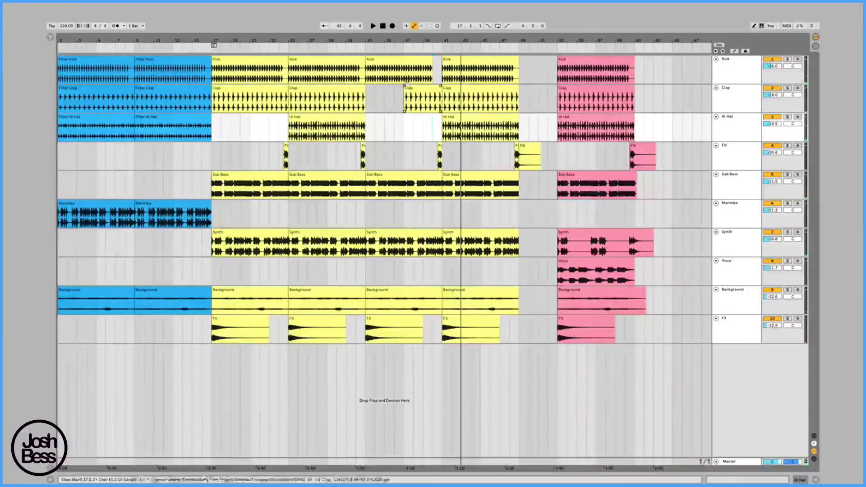
drag(368, 95, 404, 96)
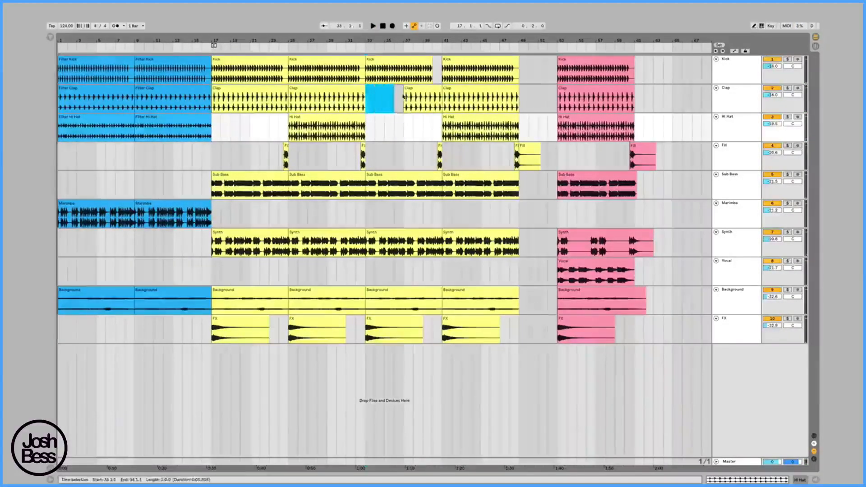
click(438, 75)
drag(443, 76, 444, 77)
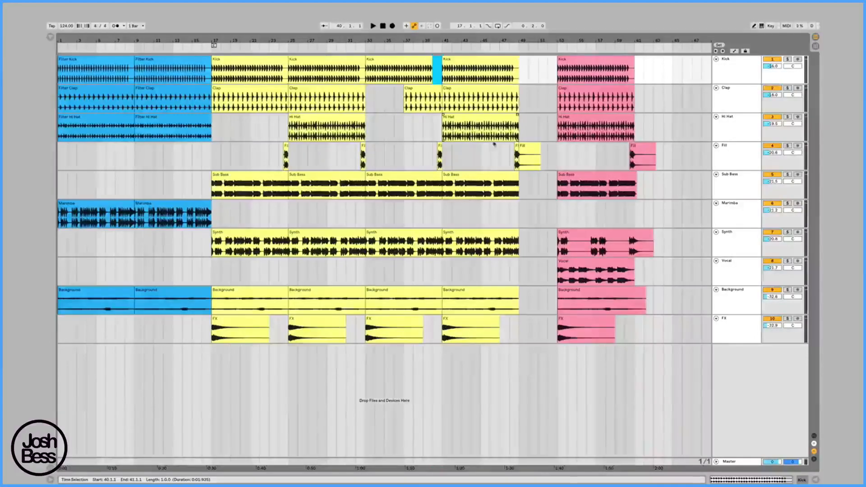
Step: Delete the empty time between the yellow and pink sections across all tracks, so the pink section starts at bar 49
click(510, 153)
click(524, 68)
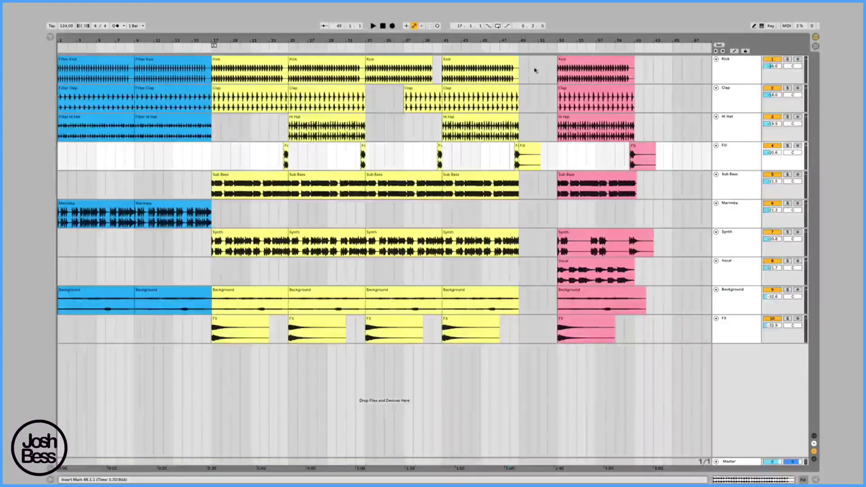
drag(550, 71, 554, 70)
key(ctrl+shift+Delete)
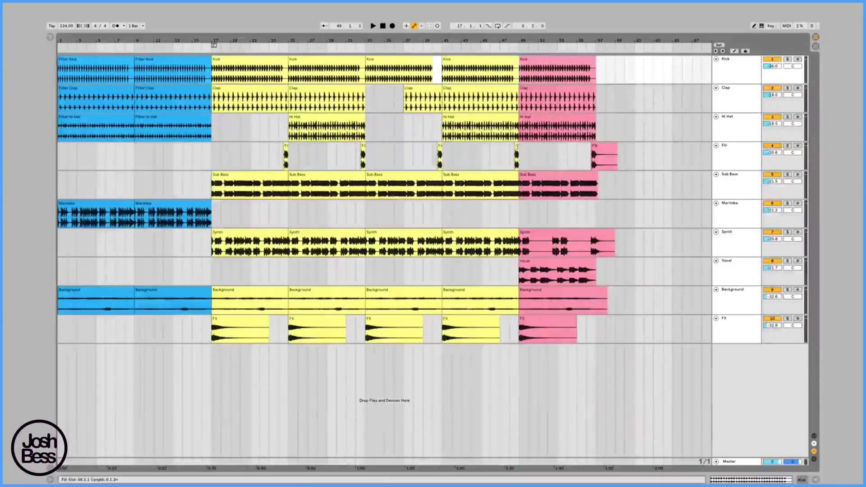
Step: Extend the last yellow Fill clip over the start of the pink section to about bar 51 and play the transition from bar 48
drag(519, 145, 550, 145)
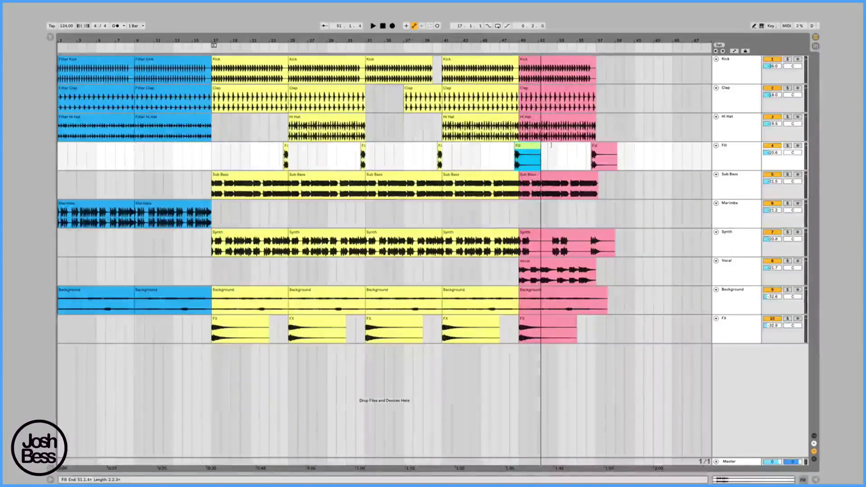
click(510, 152)
key(space)
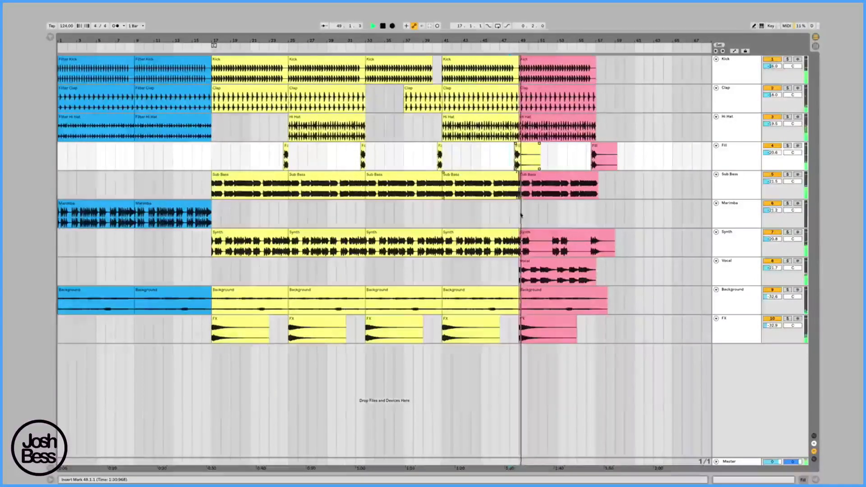
key(space)
Step: Duplicate the eight-bar pink section at bar 49 across all tracks and let the pink Fill ring across bar 57, replacing the yellow Fill there
click(547, 61)
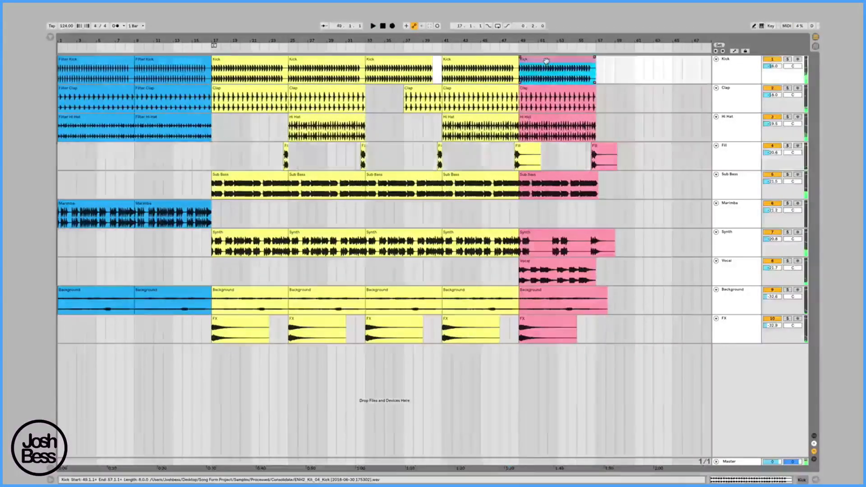
key(super+shift+d)
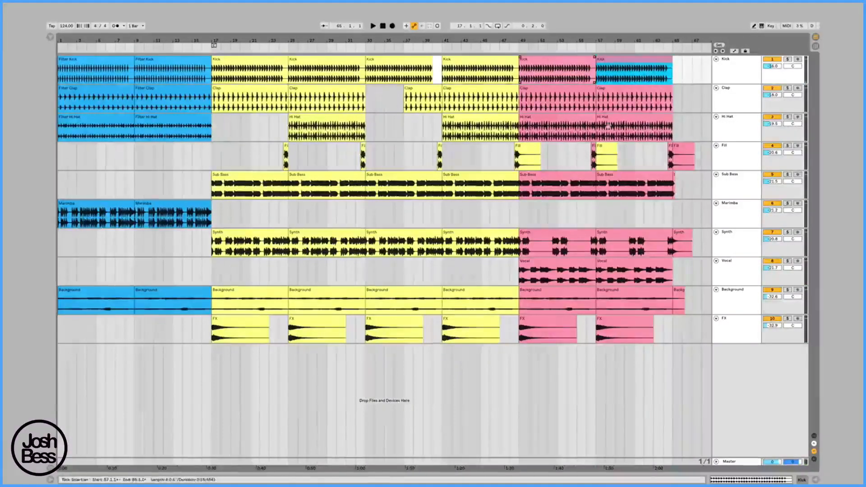
click(604, 156)
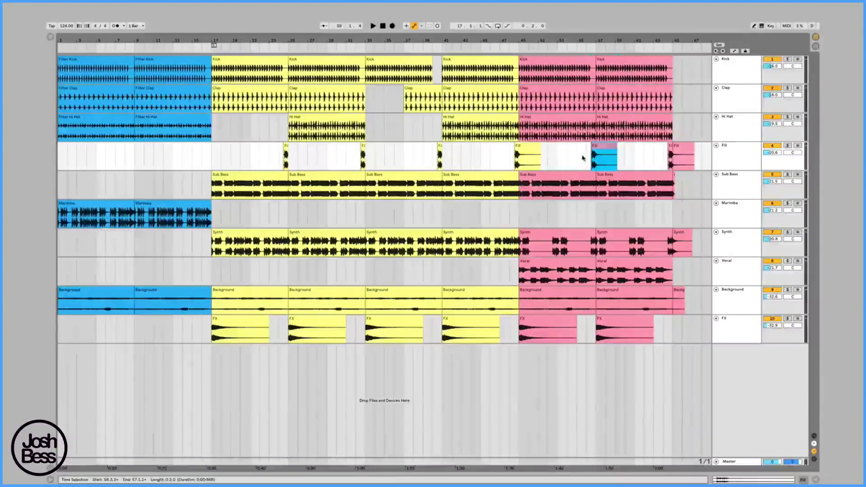
key(space)
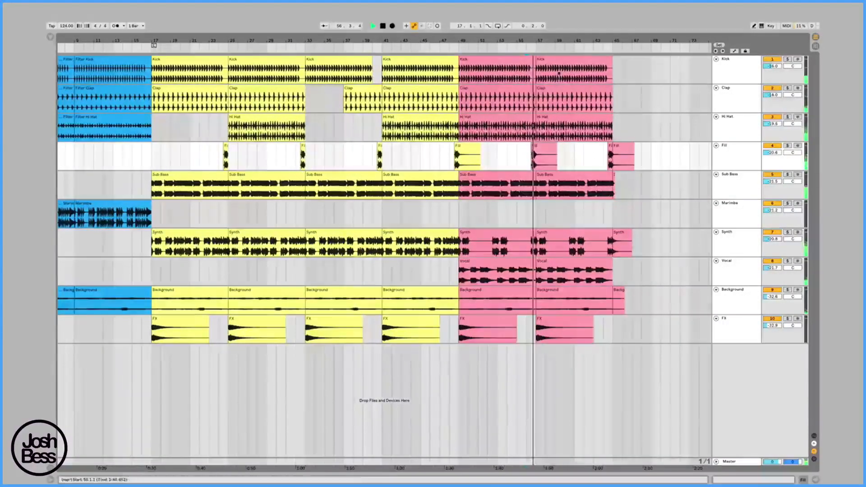
Step: Duplicate the eight-bar time range of the pink Kick clip at bar 57 two more times across all tracks
click(559, 63)
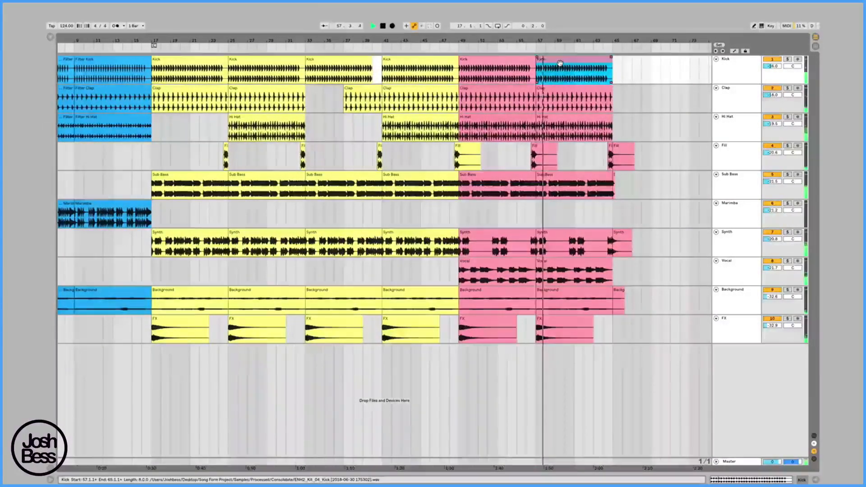
key(super+shift+d)
key(super+shift+d)
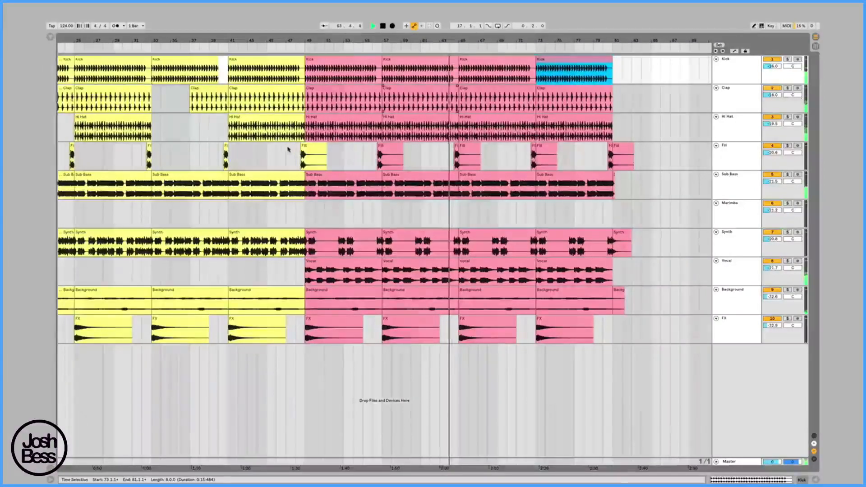
click(483, 90)
key(Delete)
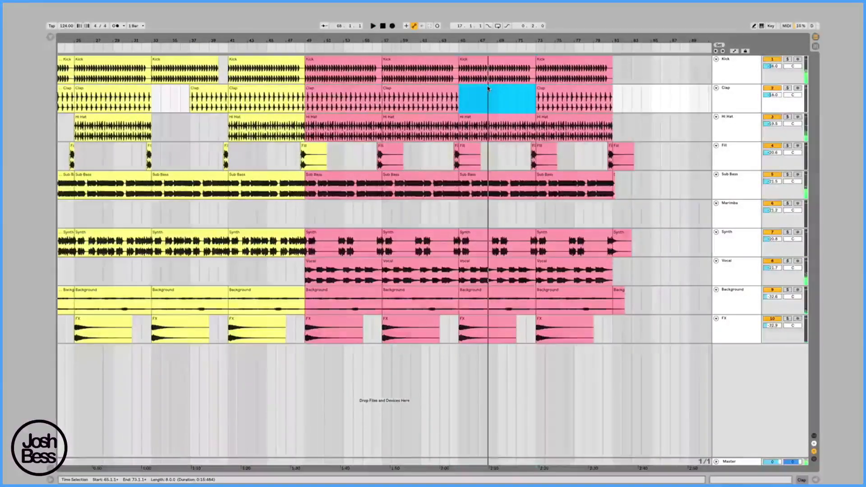
key(ctrl+v)
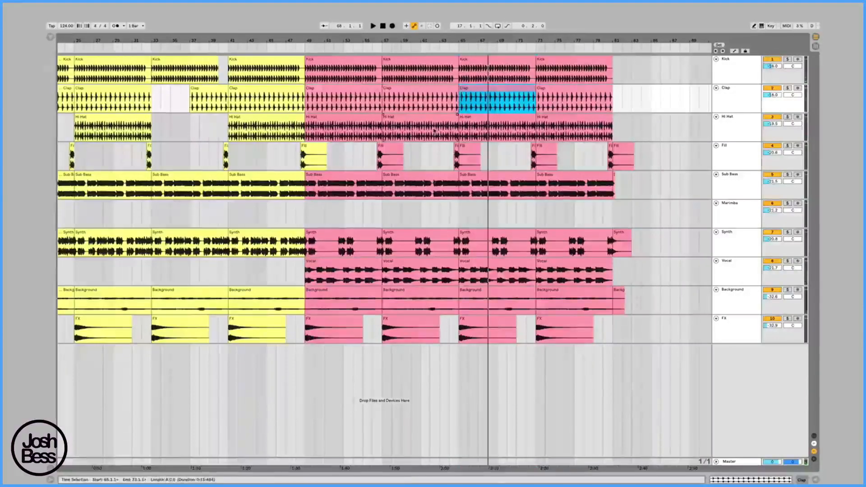
Step: Delete the first pink Kick and Sub Bass clips at bars 49 to 57
click(287, 151)
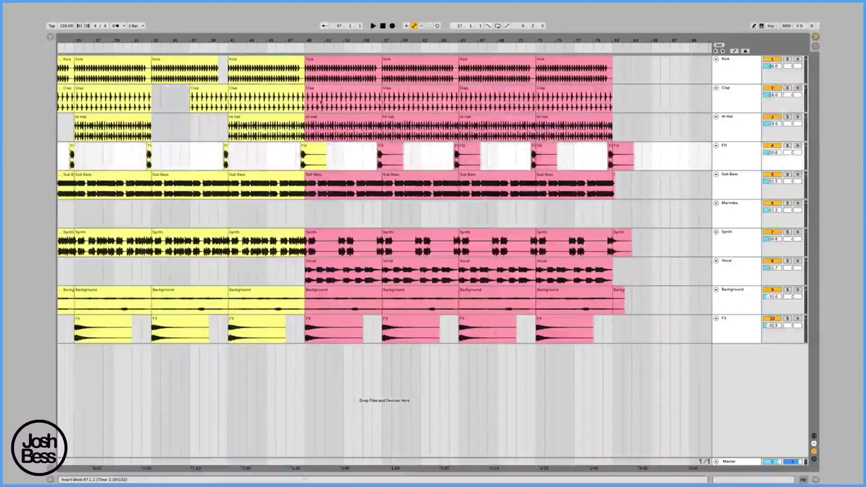
click(321, 75)
key(Delete)
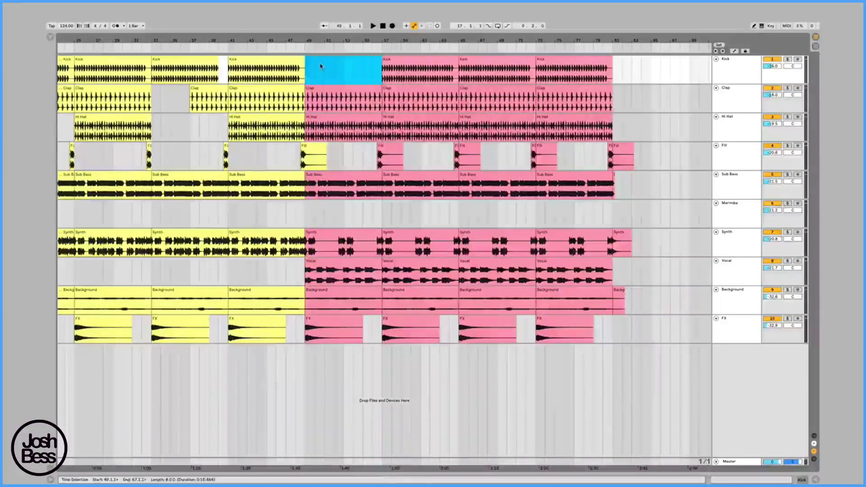
click(315, 180)
key(Delete)
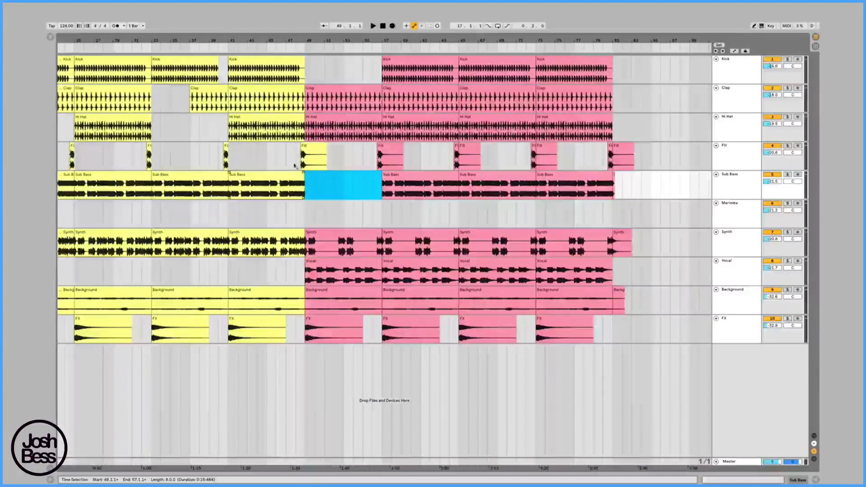
Step: Play the arrangement from bar 48 and delete the first pink Hi Hat clip at bars 49 to 57
click(296, 157)
key(space)
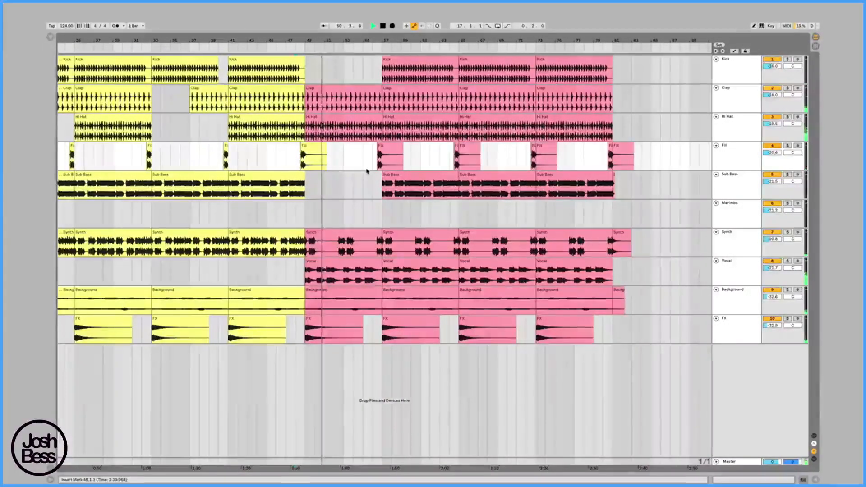
click(339, 118)
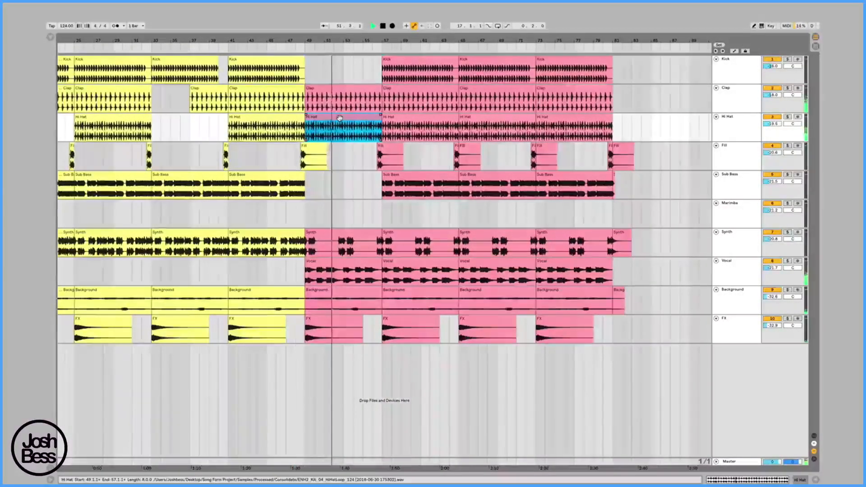
key(Delete)
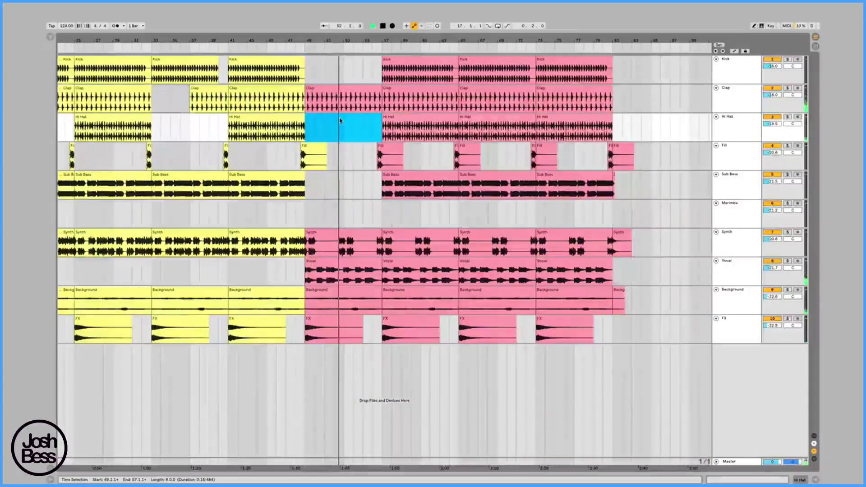
Step: Delete the second pink Kick and Hi Hat clips at bars 57 to 65
click(378, 132)
click(405, 67)
key(Delete)
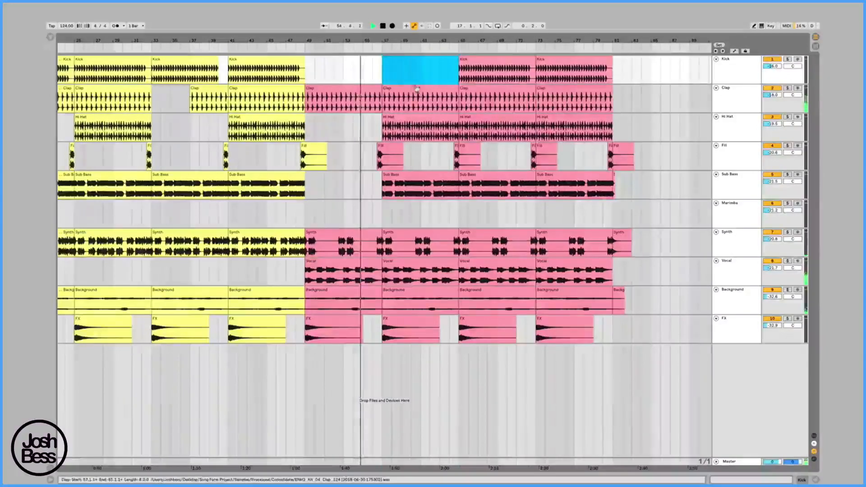
click(401, 119)
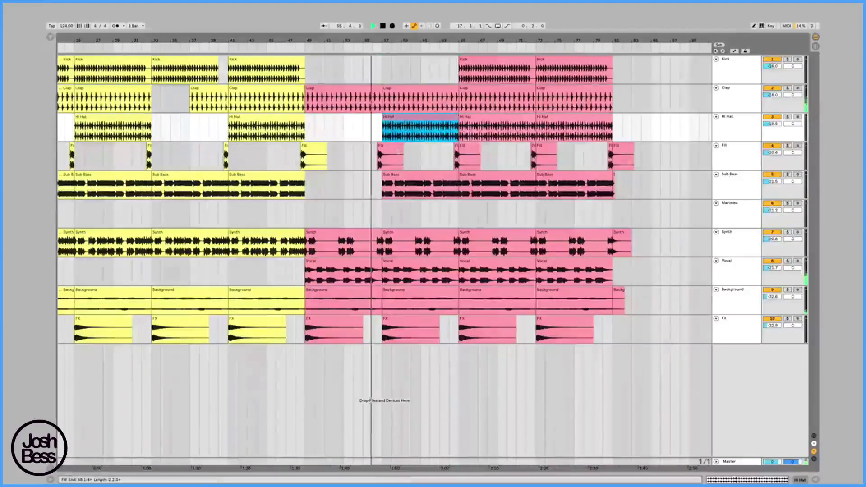
key(Delete)
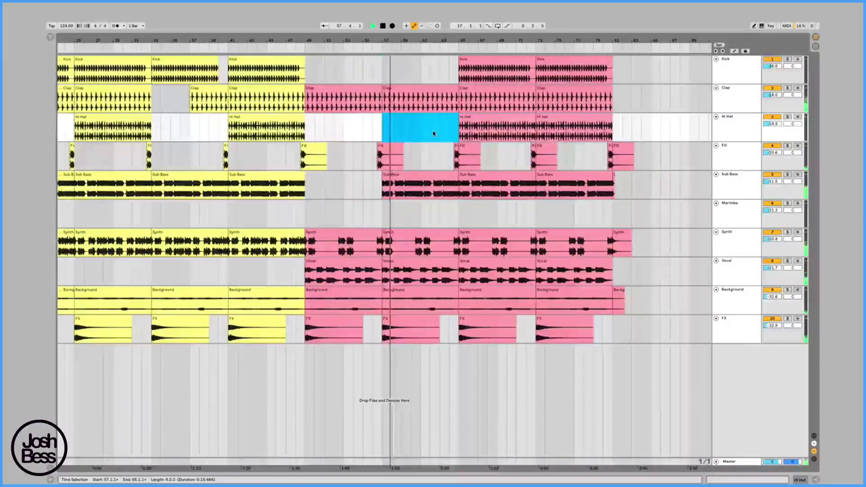
Step: Shorten the second pink Clap clip to six bars so it ends at bar 63
drag(433, 41, 478, 28)
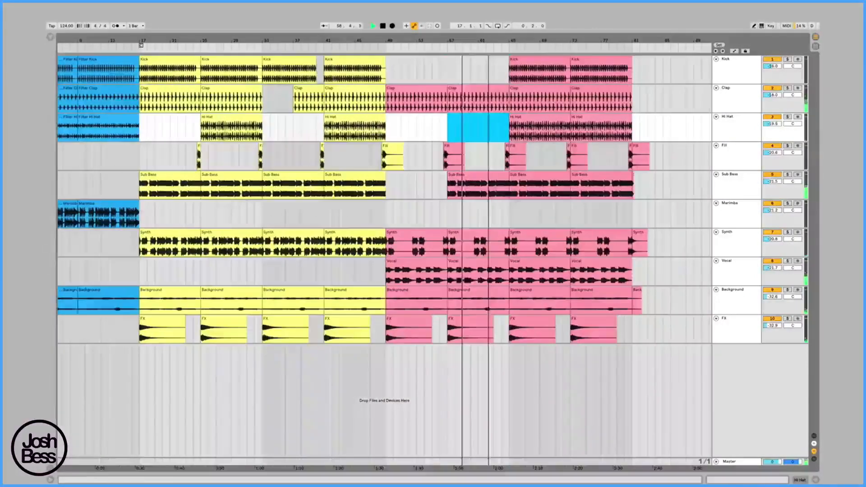
drag(141, 45, 612, 46)
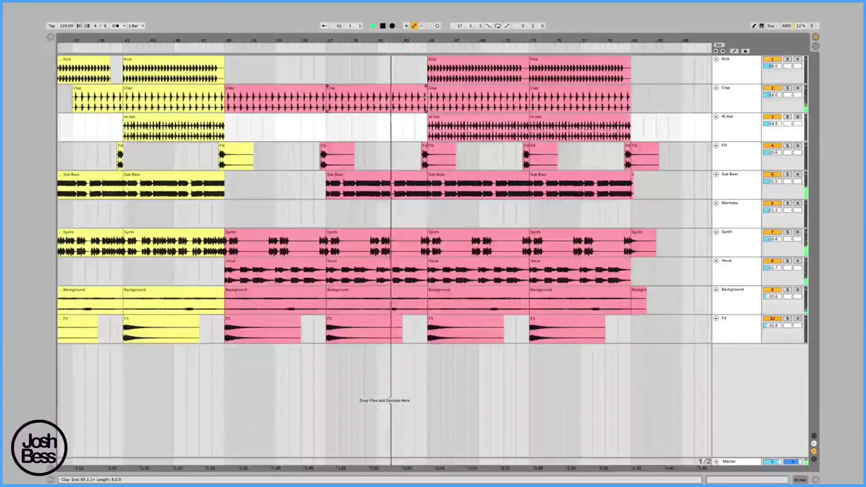
drag(426, 96, 403, 96)
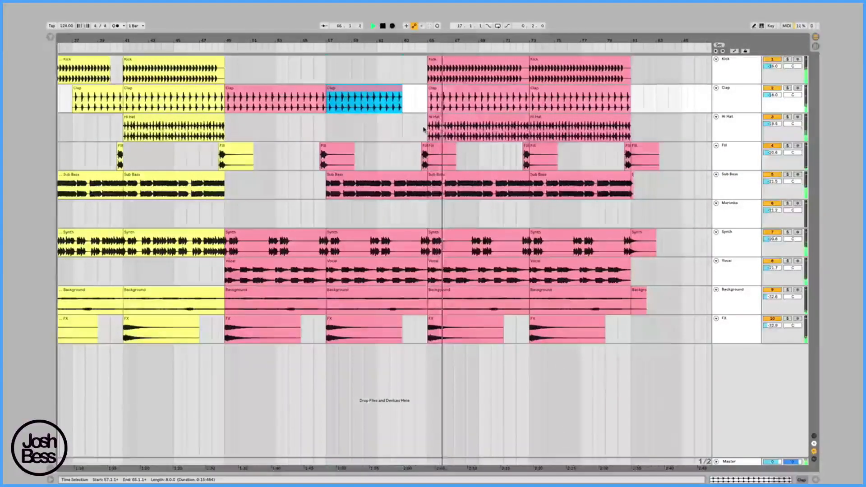
drag(433, 37, 540, 29)
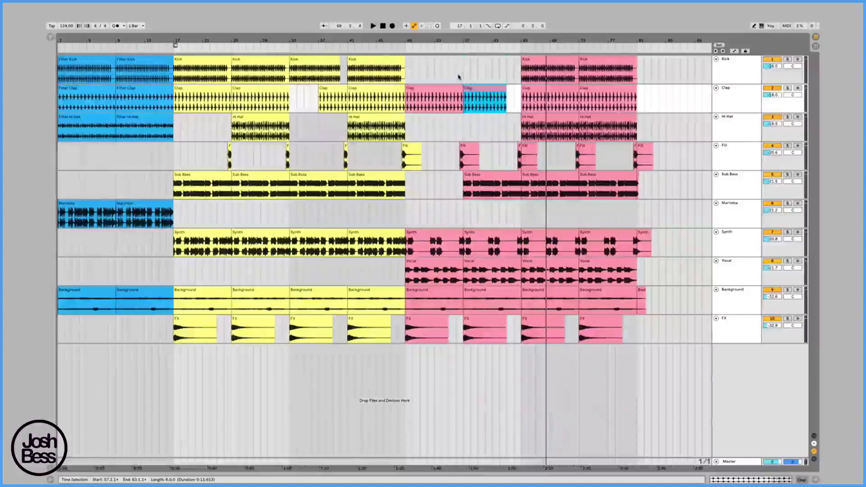
drag(406, 65, 517, 66)
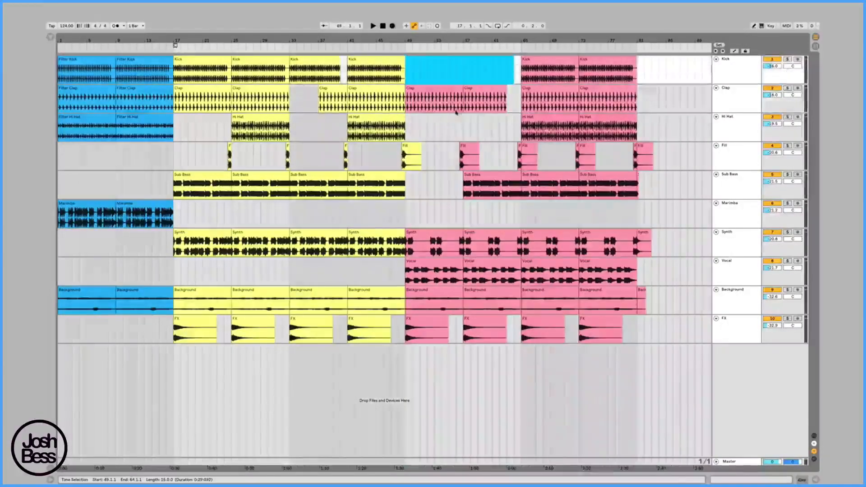
Step: Copy the blue intro section at bars 1 to 17 across all tracks and paste it at bar 81 as the ending
click(92, 63)
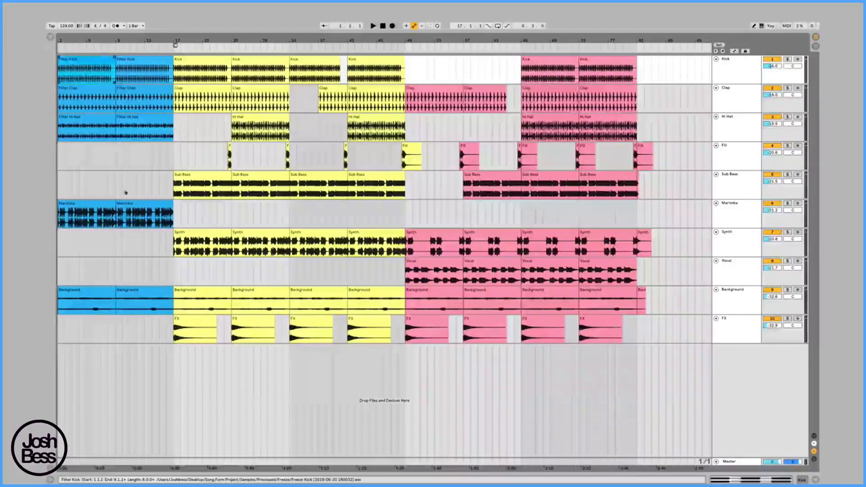
drag(157, 313, 173, 328)
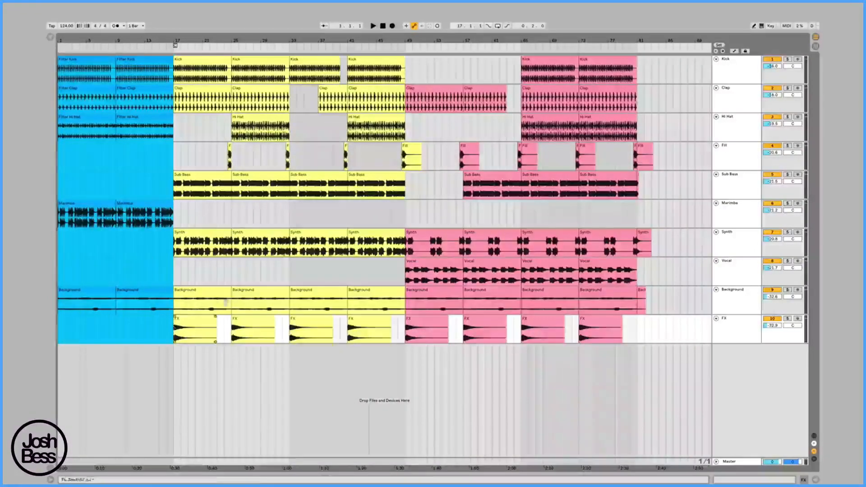
click(639, 70)
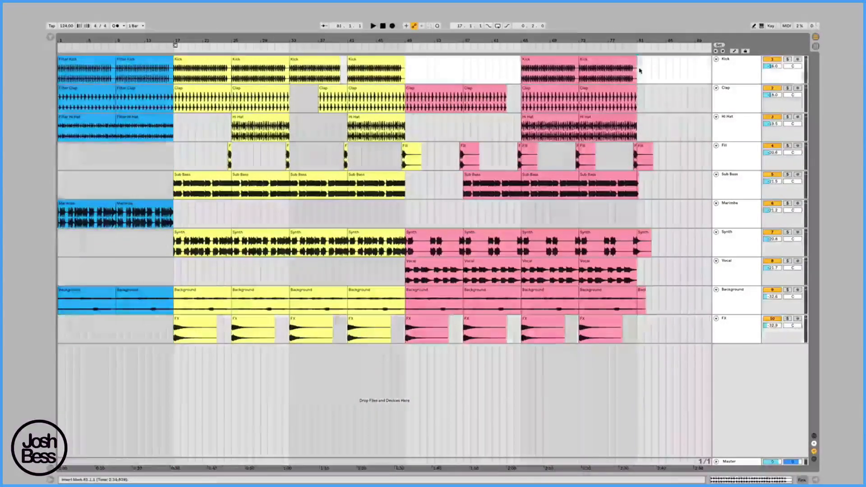
key(ctrl+v)
key(ctrl+z)
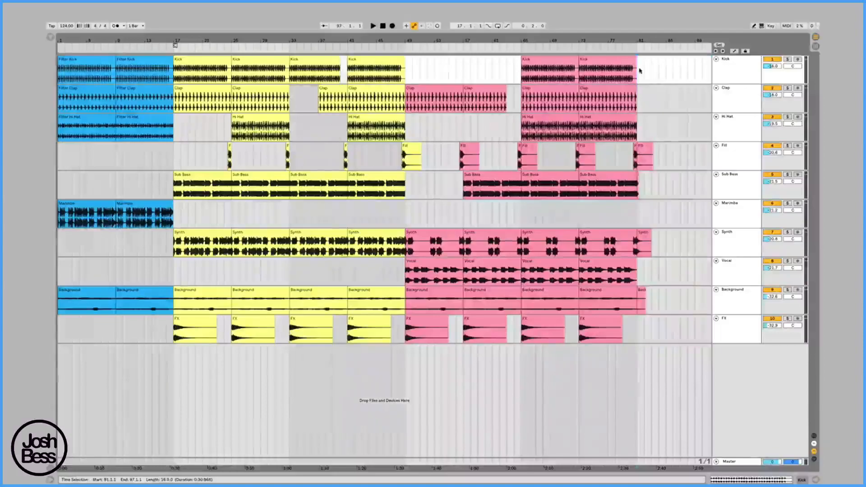
key(ctrl+y)
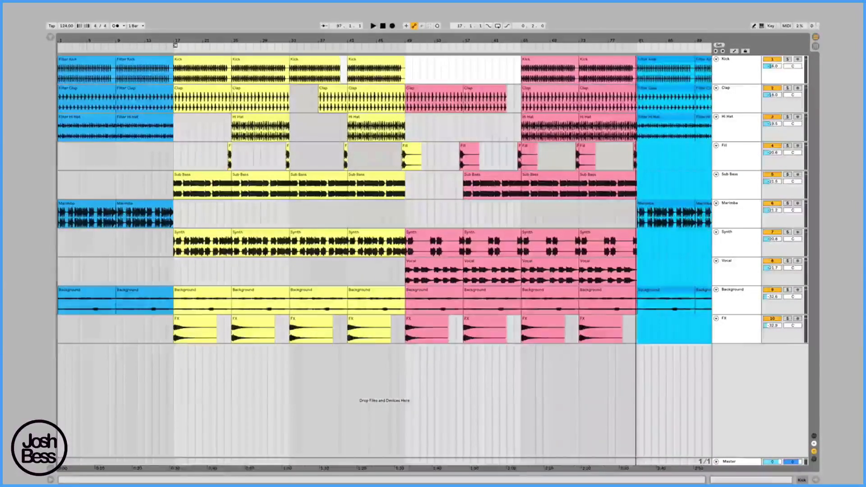
key(minus)
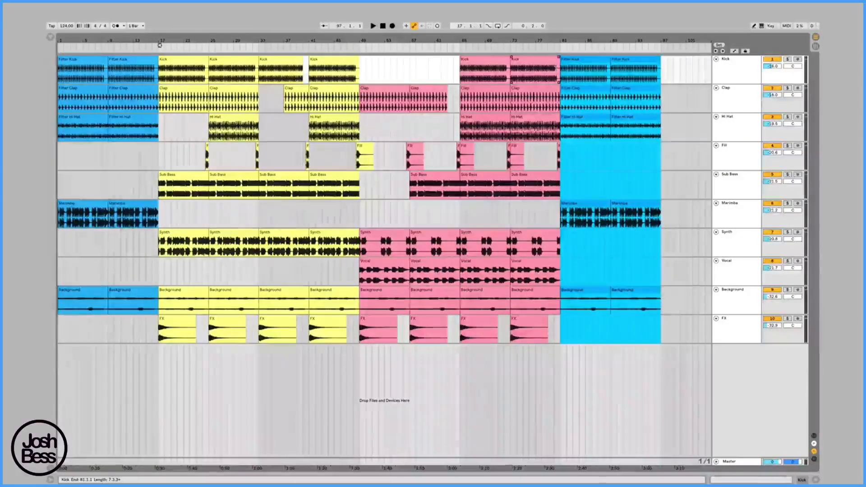
click(680, 445)
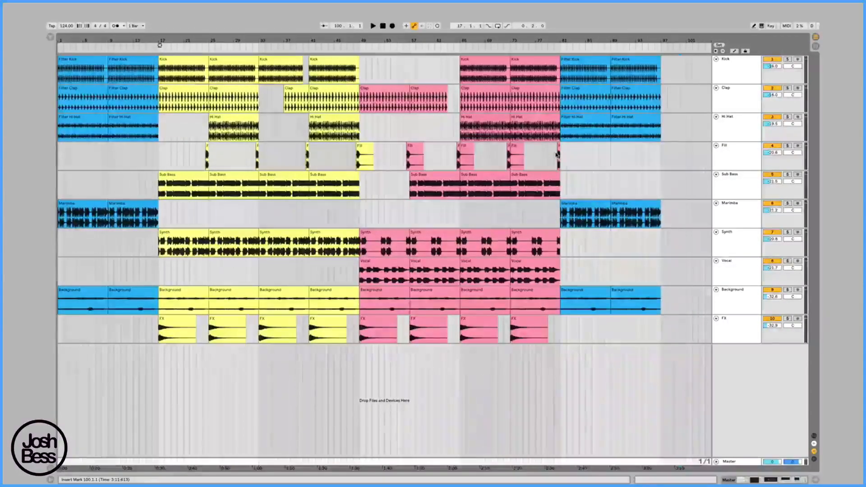
Step: Review the written A/B/C song form in the text document and return to the arrangement
click(435, 40)
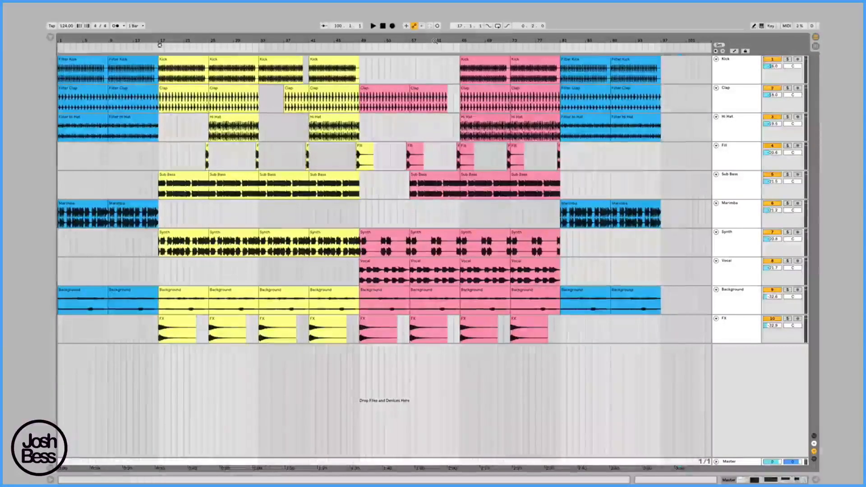
key(super+Tab)
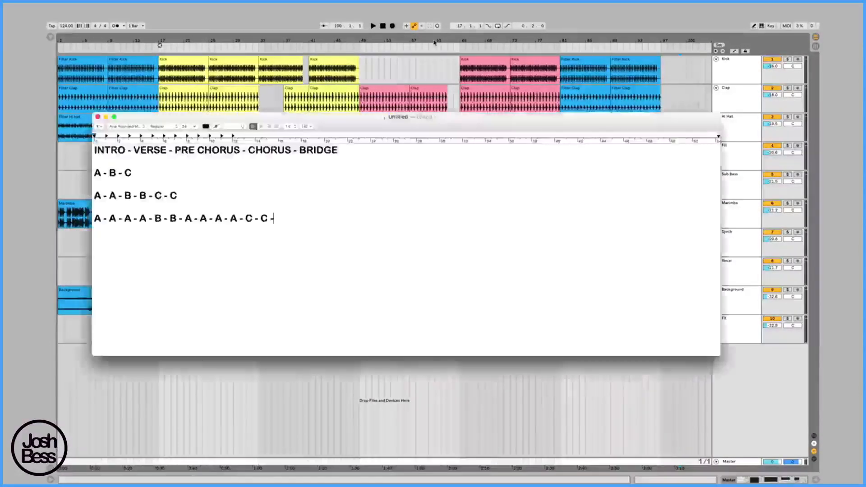
key(super+Tab)
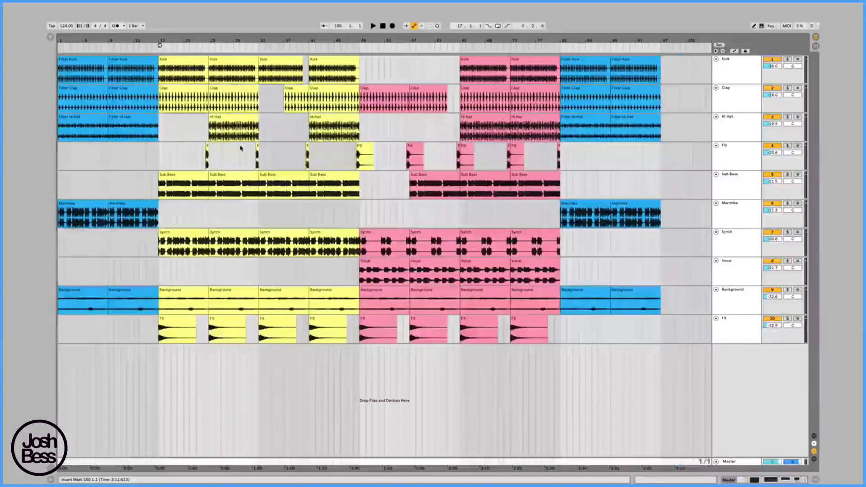
click(134, 67)
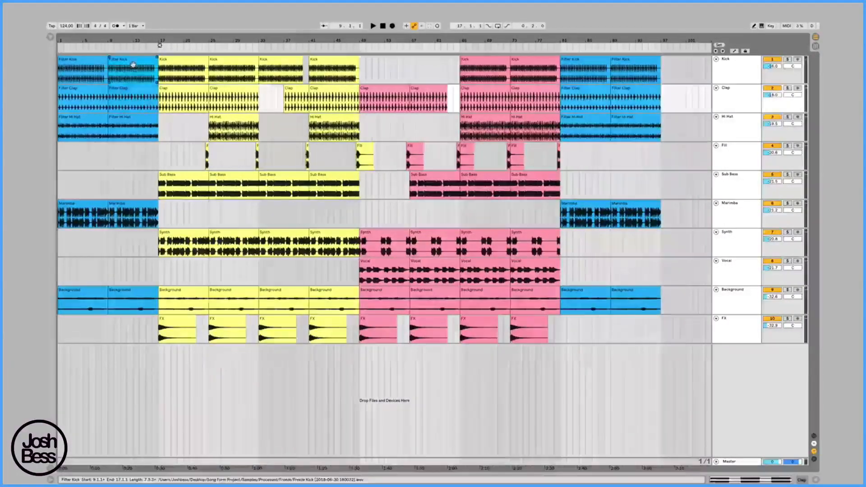
click(130, 117)
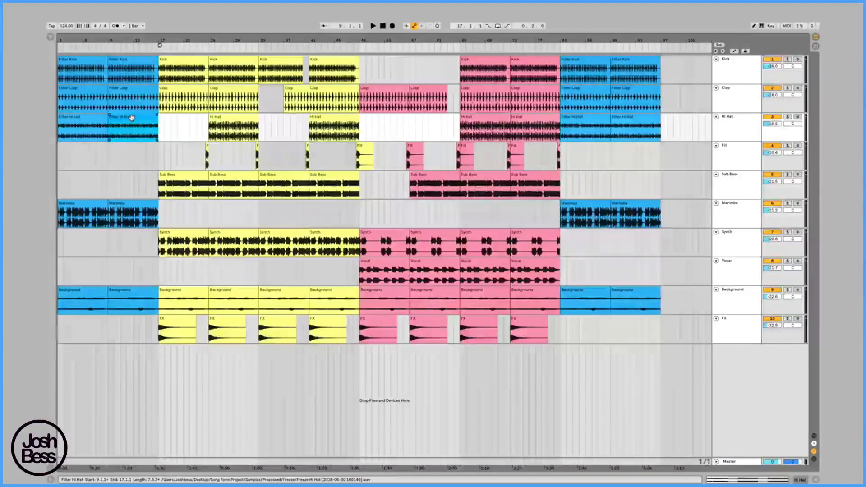
key(super+Tab)
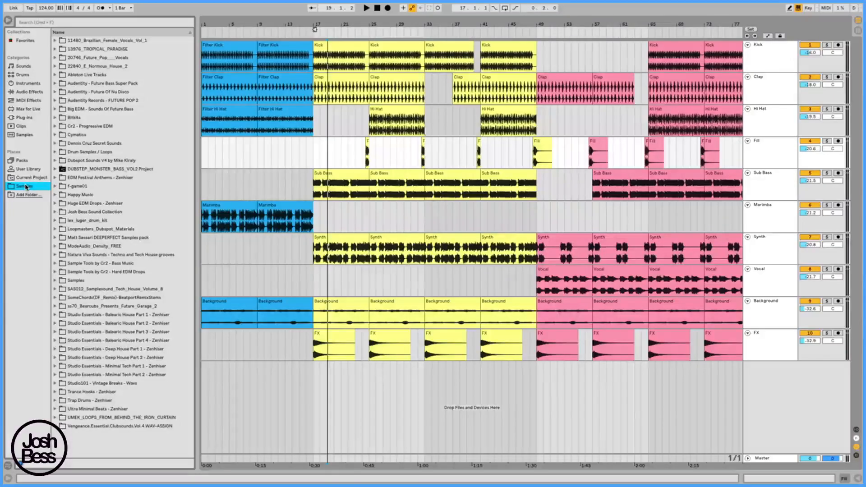
Step: Expand the 22840_E_Normous_House_2 sample pack, its 1_Kits folder and the Kit_04_C_124_bpm kit
click(114, 67)
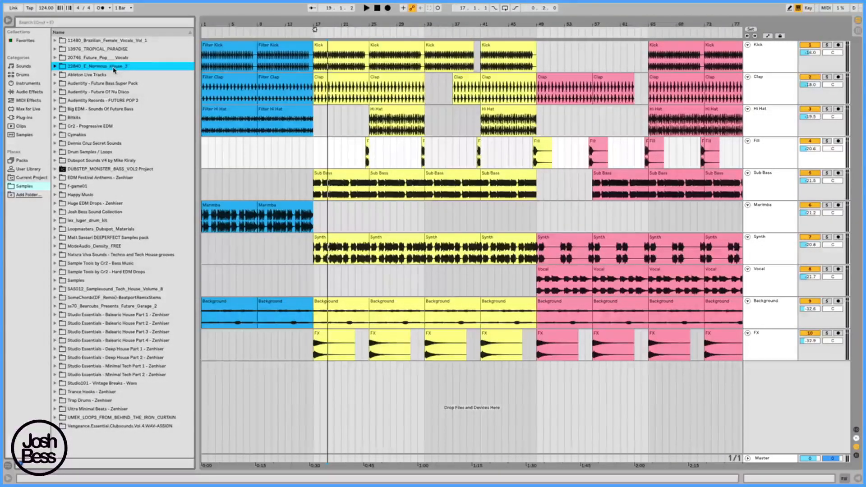
click(114, 67)
key(Down)
key(Down)
key(Down)
key(Down)
key(Up)
key(Up)
key(Up)
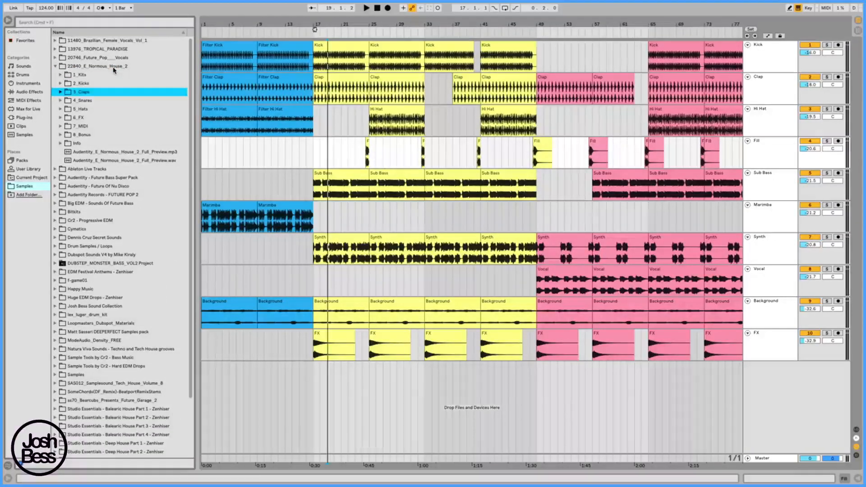
key(Right)
key(Down)
key(Down)
key(Down)
key(Down)
key(Right)
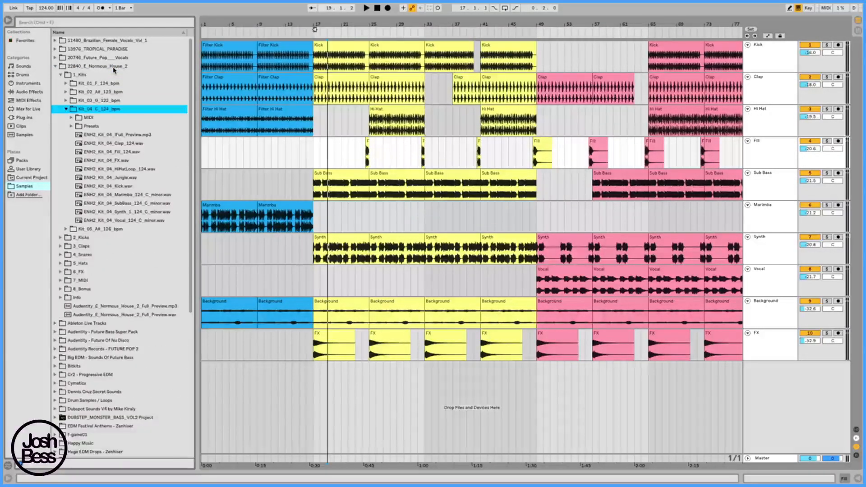
Step: Collapse the Kit_04_C_124_bpm kit and look into the Kit_05_A#_126_bpm kit down to its full preview file
key(Down)
key(Down)
key(Down)
key(Left)
key(Left)
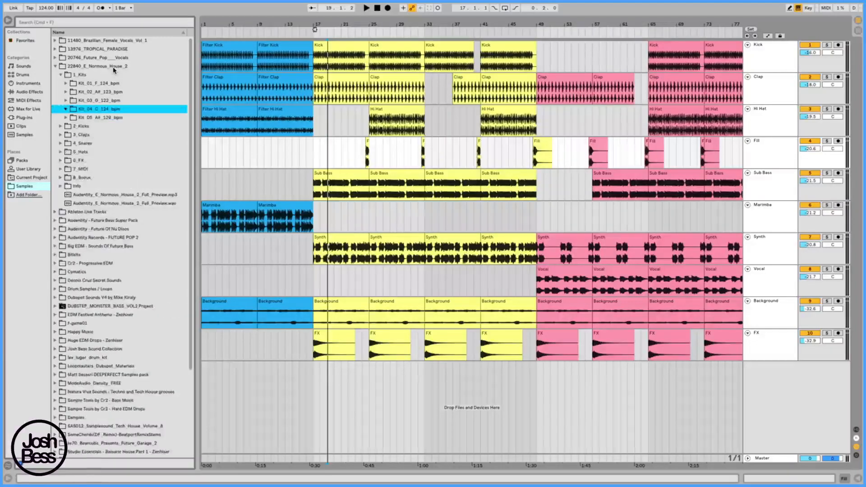
key(Down)
key(Right)
key(Down)
key(Down)
key(Down)
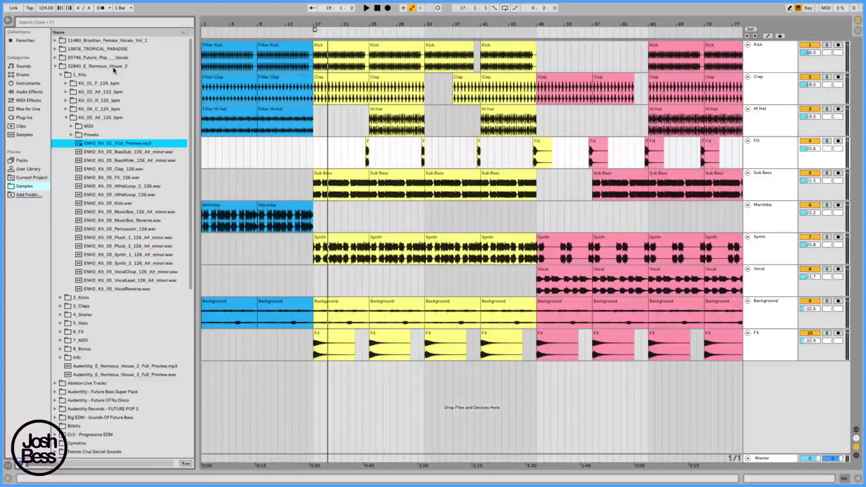
Step: Close the Kit_05 folder, reopen Kit_04_C_124_bpm and look through its clap, fill, FX, hi-hat and other sample files
key(Up)
key(Up)
key(Up)
key(Up)
key(Right)
key(Down)
key(Down)
key(Down)
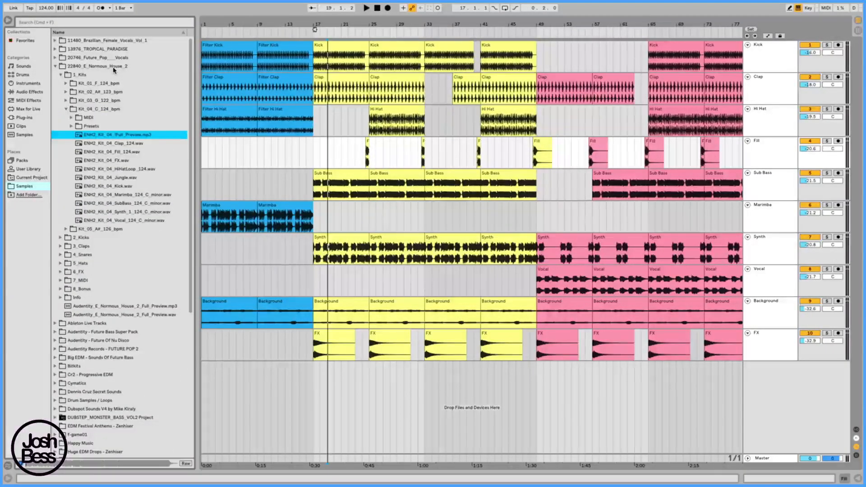
key(Down)
key(Down)
key(Down)
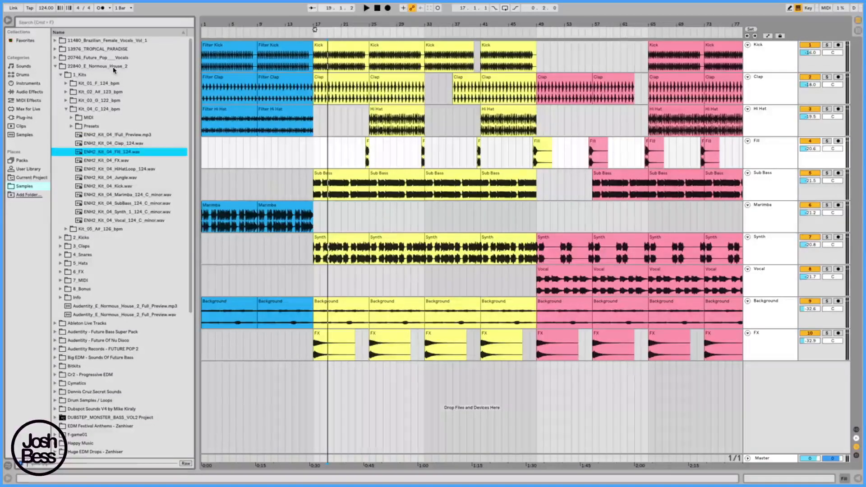
key(Down)
key(Down)
key(Down)
key(Down)
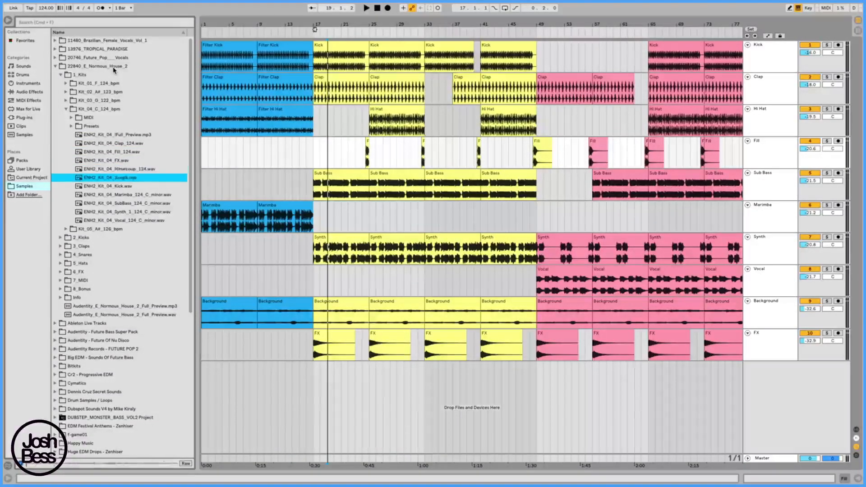
key(Down)
key(Down)
Step: Collapse the Kit_04_C_124_bpm and 22840_E_Normous_House_2 folders and hide the sample browser
key(Up)
key(Up)
key(Up)
key(Up)
key(Up)
key(Up)
key(Up)
key(Up)
key(Up)
key(Up)
key(Up)
key(Up)
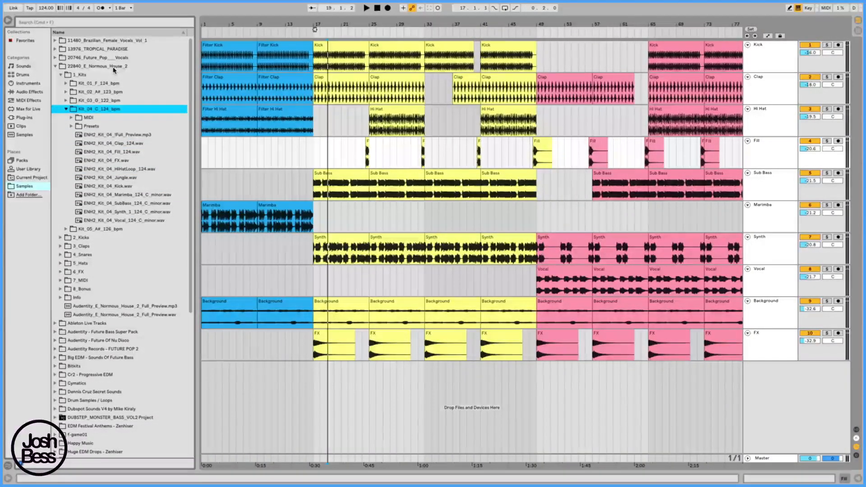
key(Left)
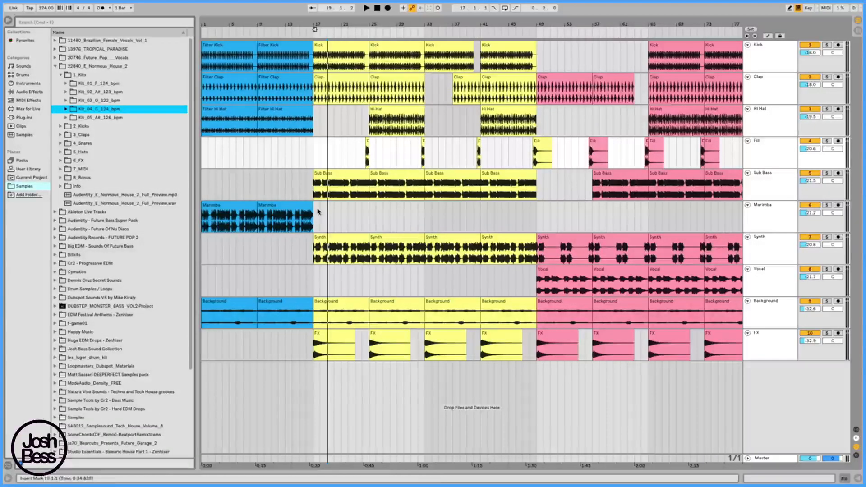
click(92, 69)
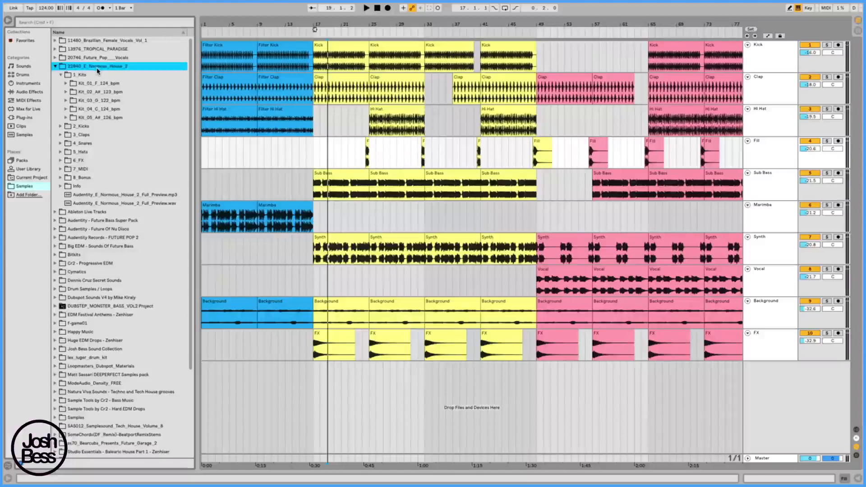
double_click(97, 69)
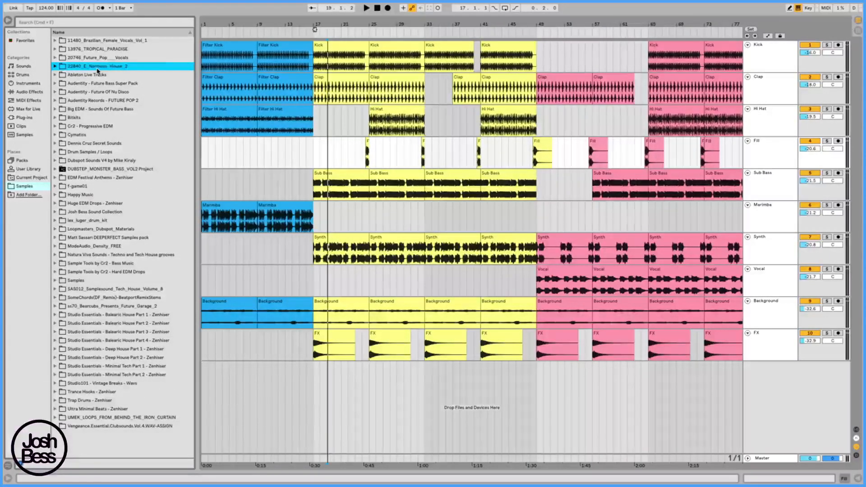
key(Up)
key(Up)
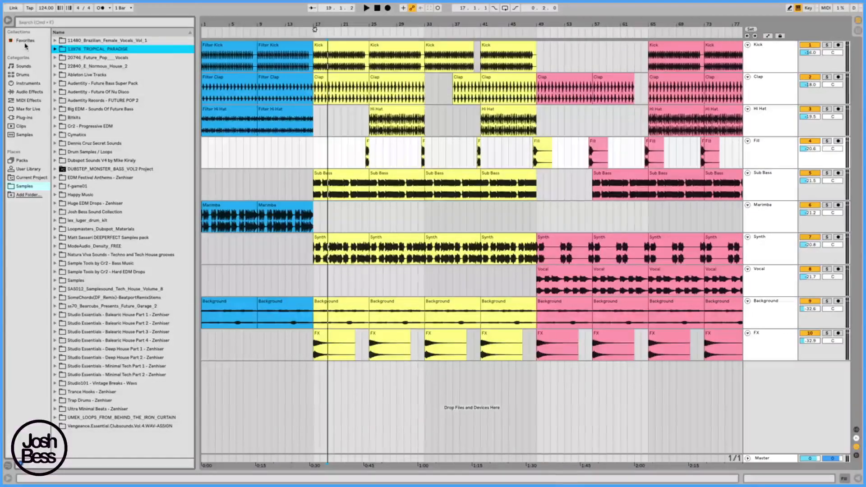
click(8, 21)
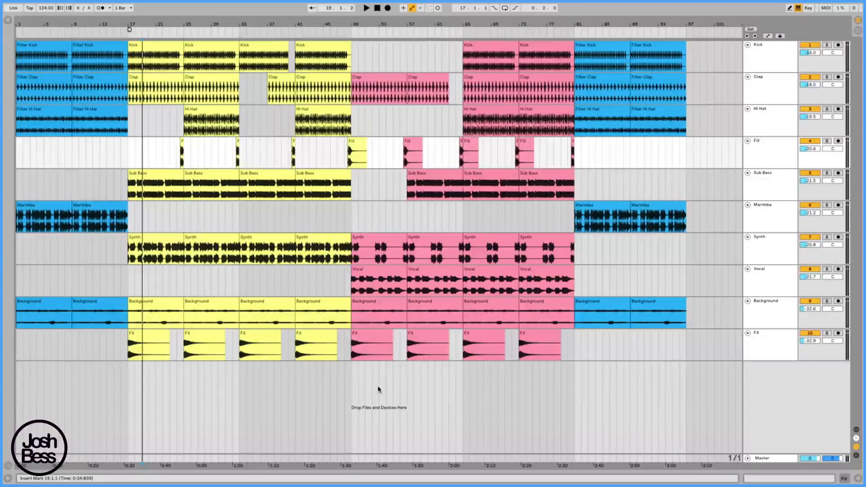
click(20, 160)
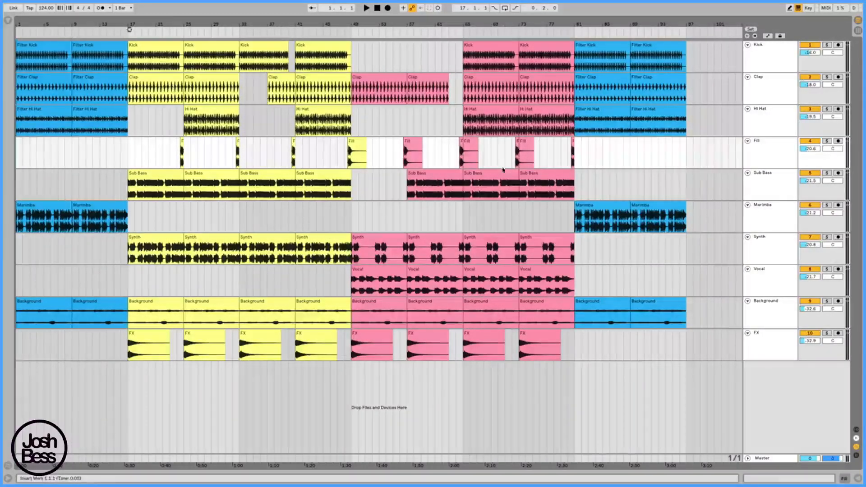
click(685, 393)
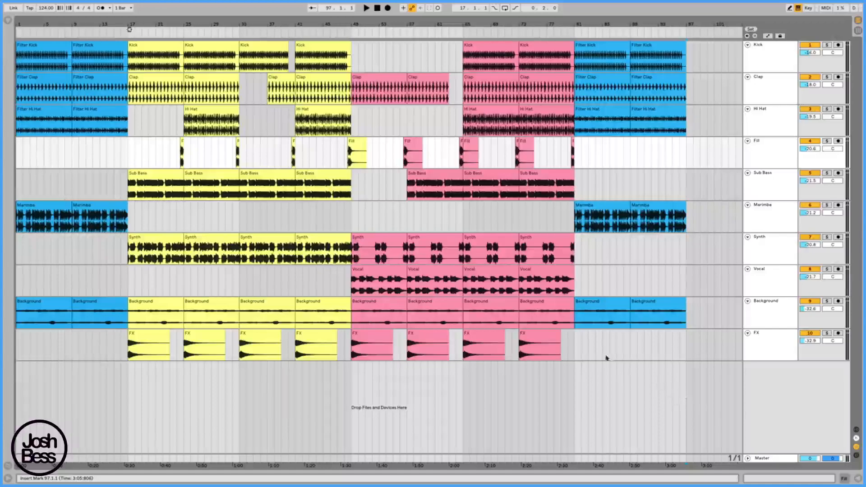
drag(577, 354, 688, 350)
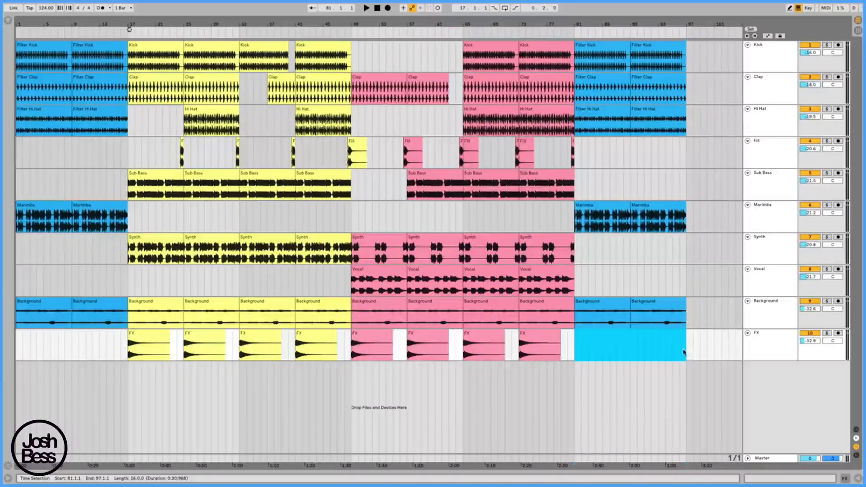
click(333, 383)
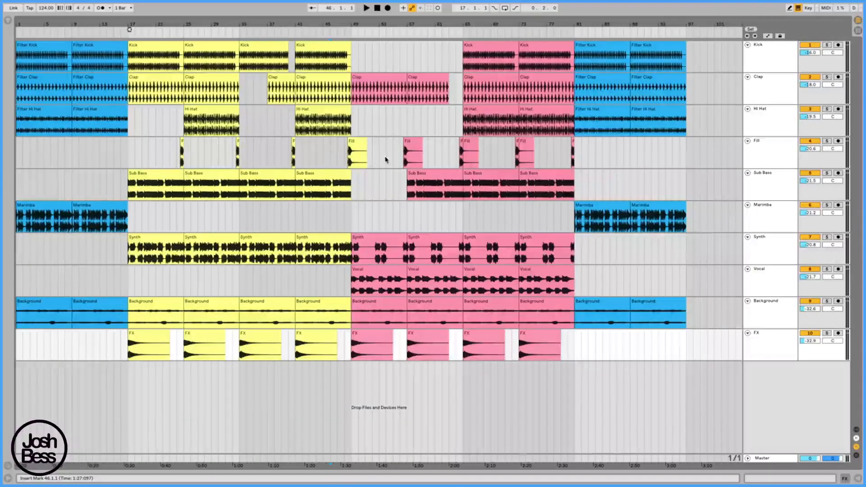
click(463, 223)
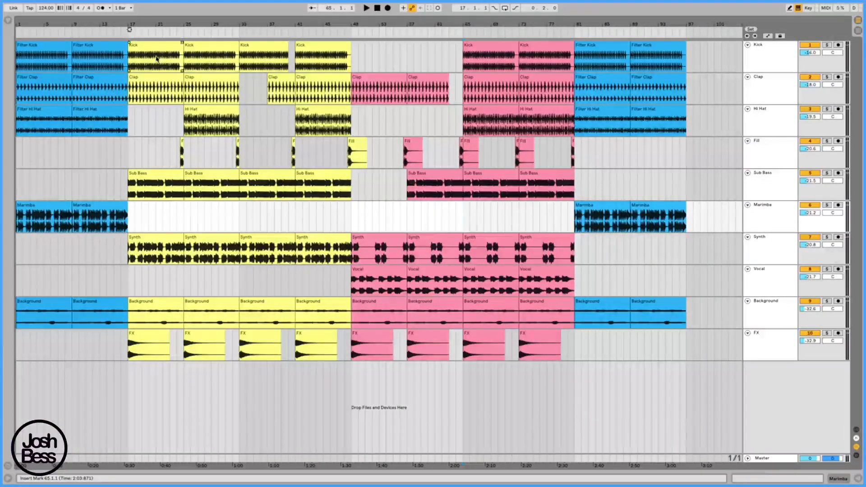
drag(350, 359, 134, 53)
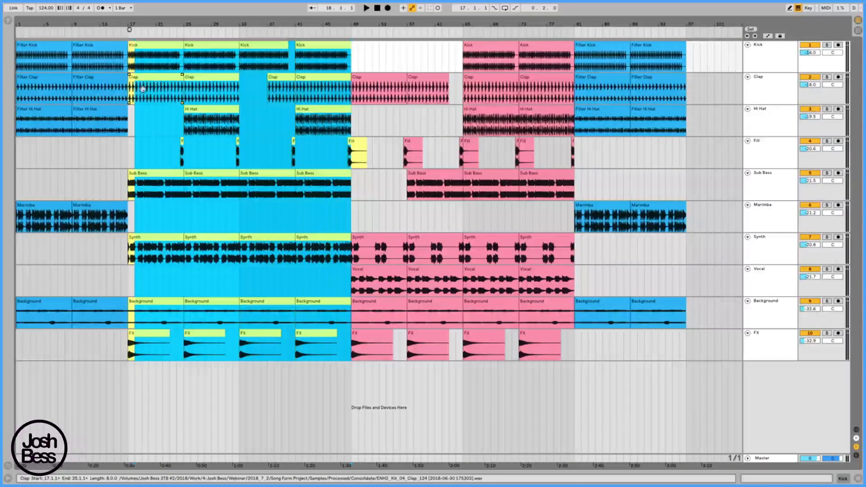
click(132, 149)
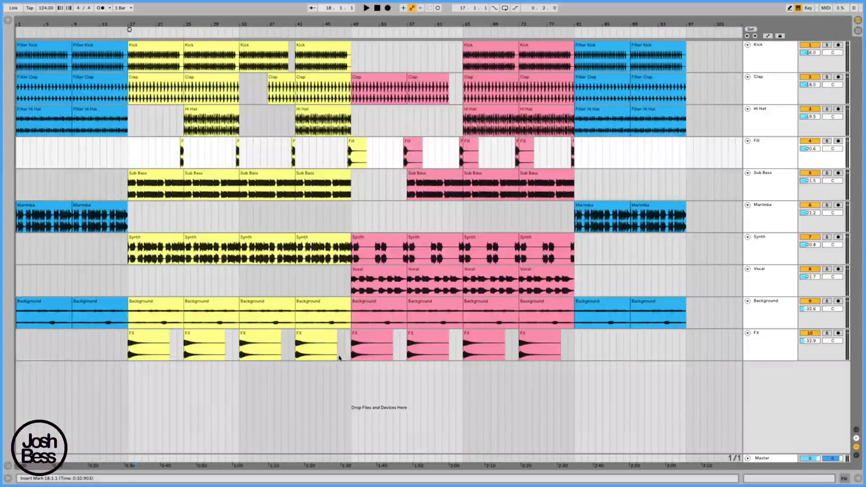
Step: Highlight the yellow verse section across all tracks, clear that selection and set the insert marker at bar 21 on the Marimba track
drag(350, 357, 127, 45)
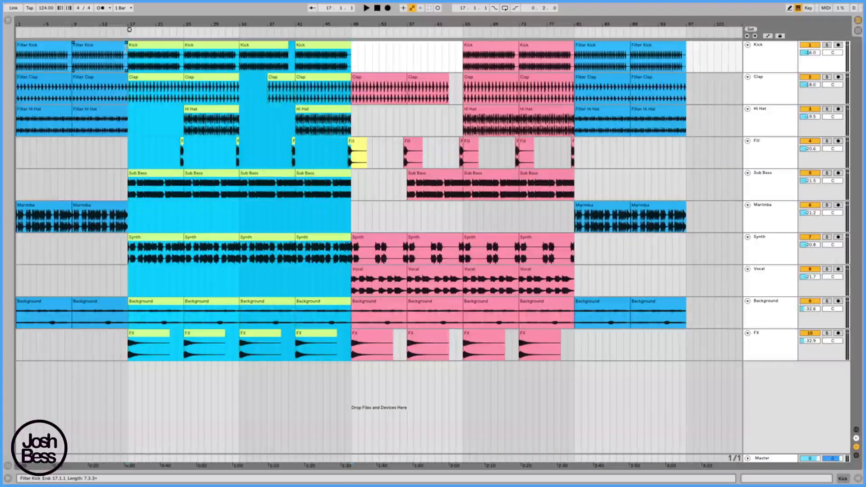
click(106, 161)
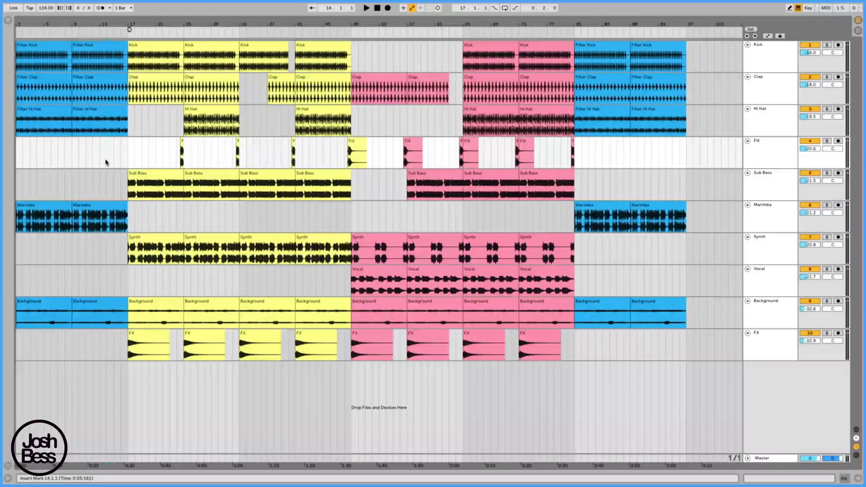
click(156, 213)
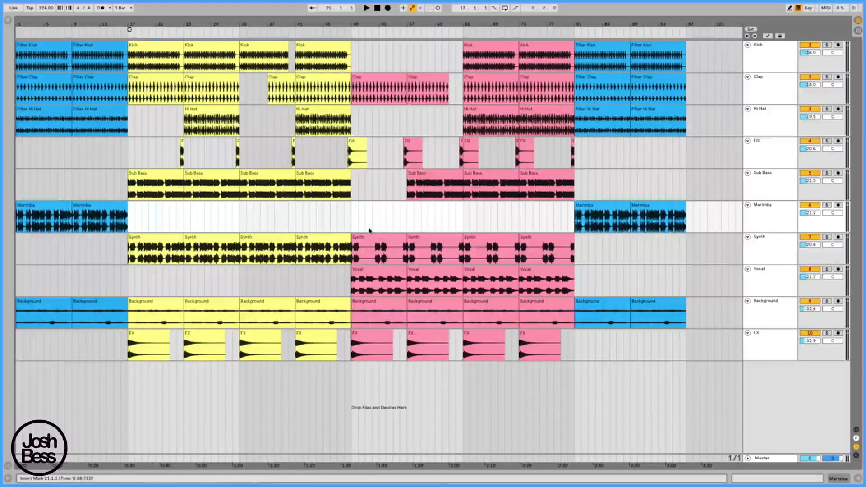
Step: Try lowering the Synth track's volume in the mixer during playback from bar 21, undo it, stop and return to the arrangement
key(Tab)
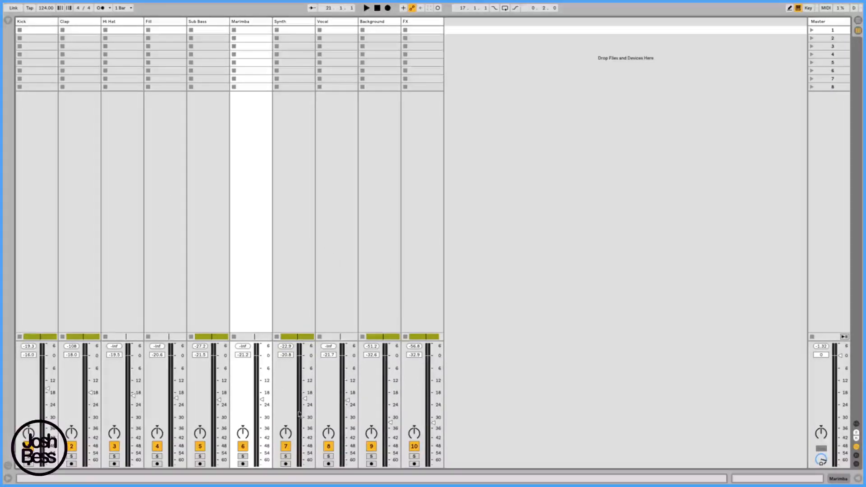
drag(305, 399, 305, 466)
key(space)
key(super+z)
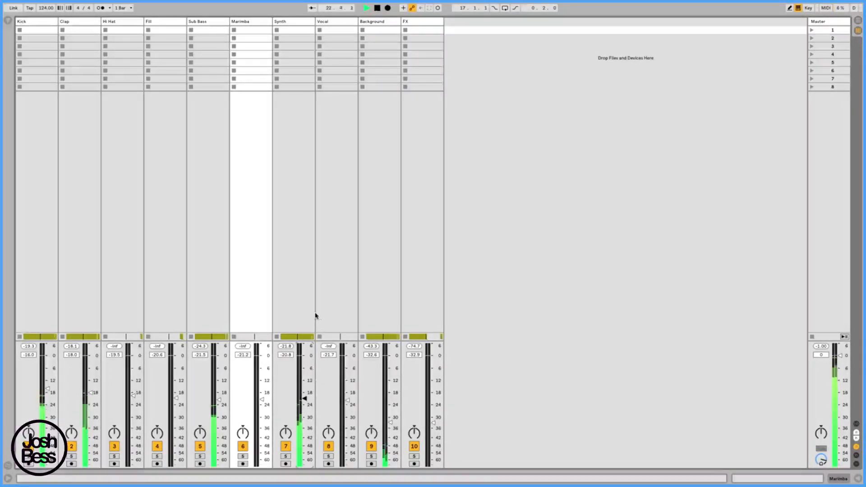
key(space)
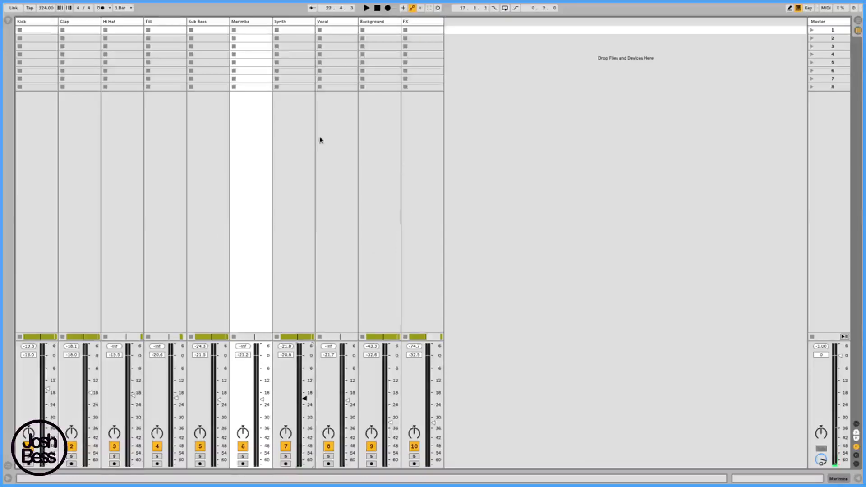
key(Tab)
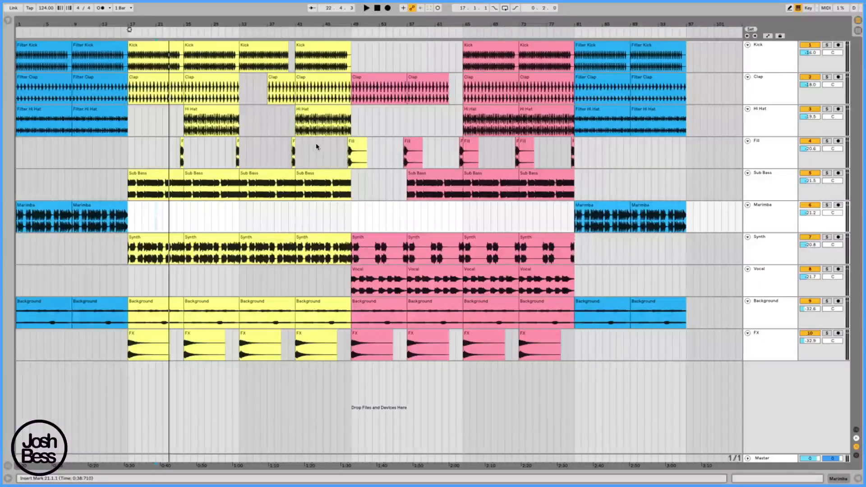
mouse_move(345, 23)
mouse_down()
mouse_move(344, 64)
mouse_move(345, 23)
mouse_up()
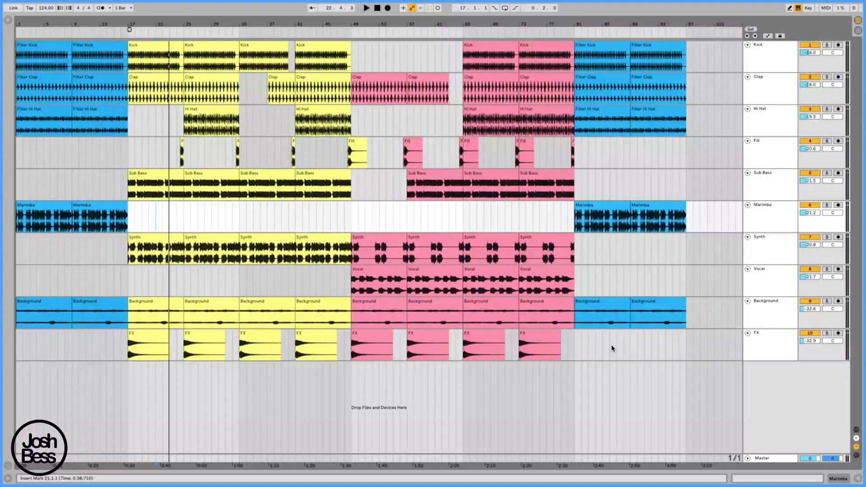
key(Tab)
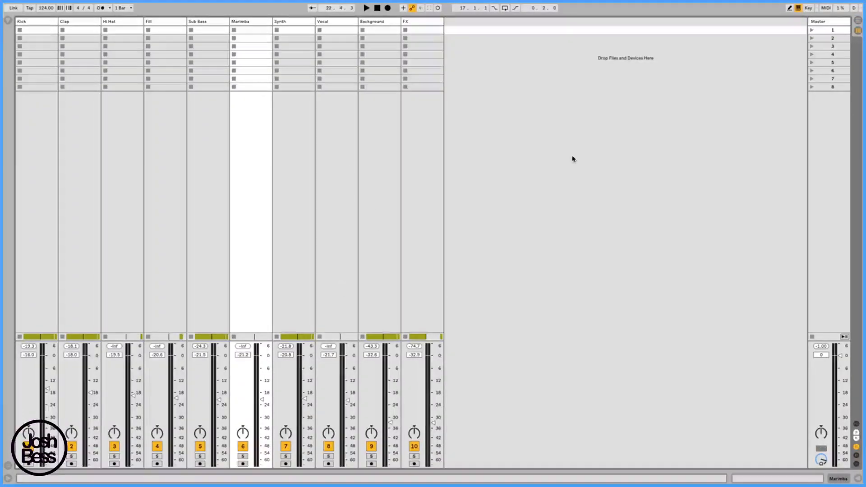
key(Tab)
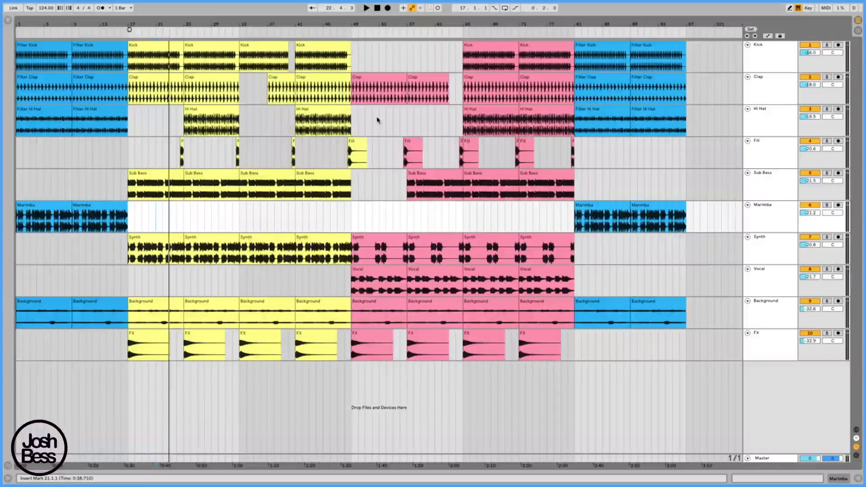
click(399, 121)
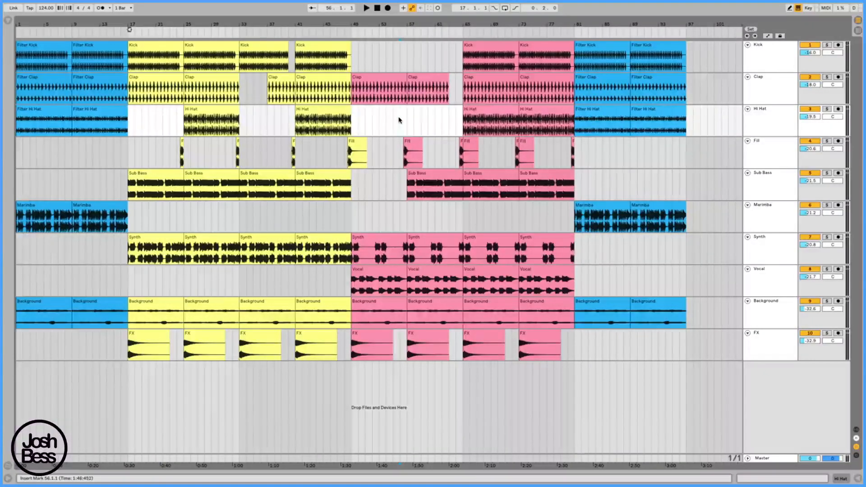